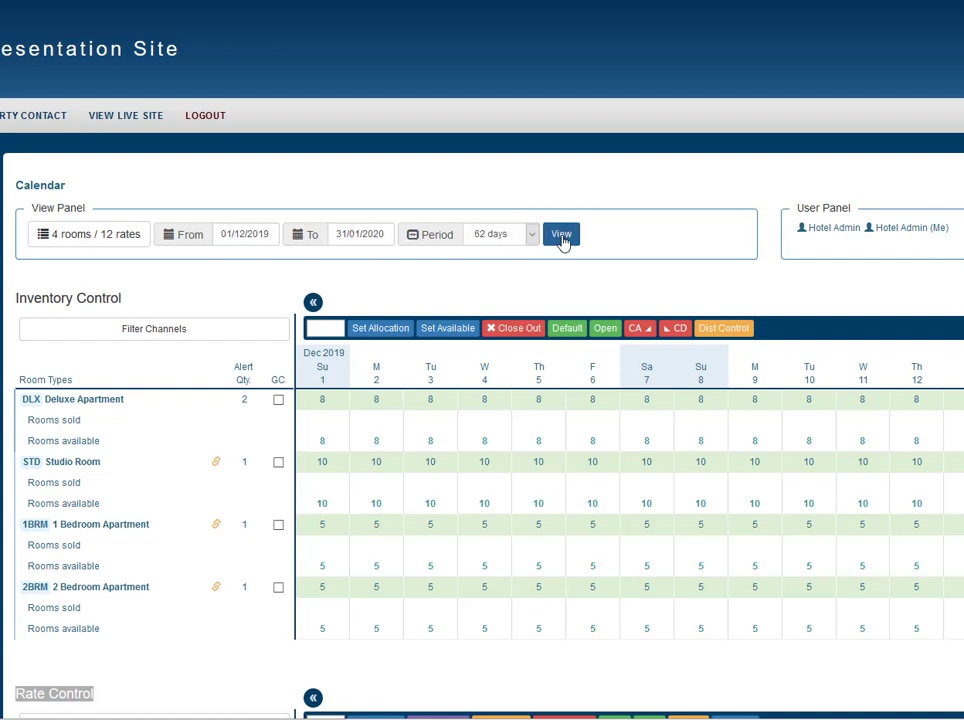
- Inspect the Rate Control section and the rate information for the 2 Bedroom Apartment's 5 Night Stay
scroll(300, 390, down, 3)
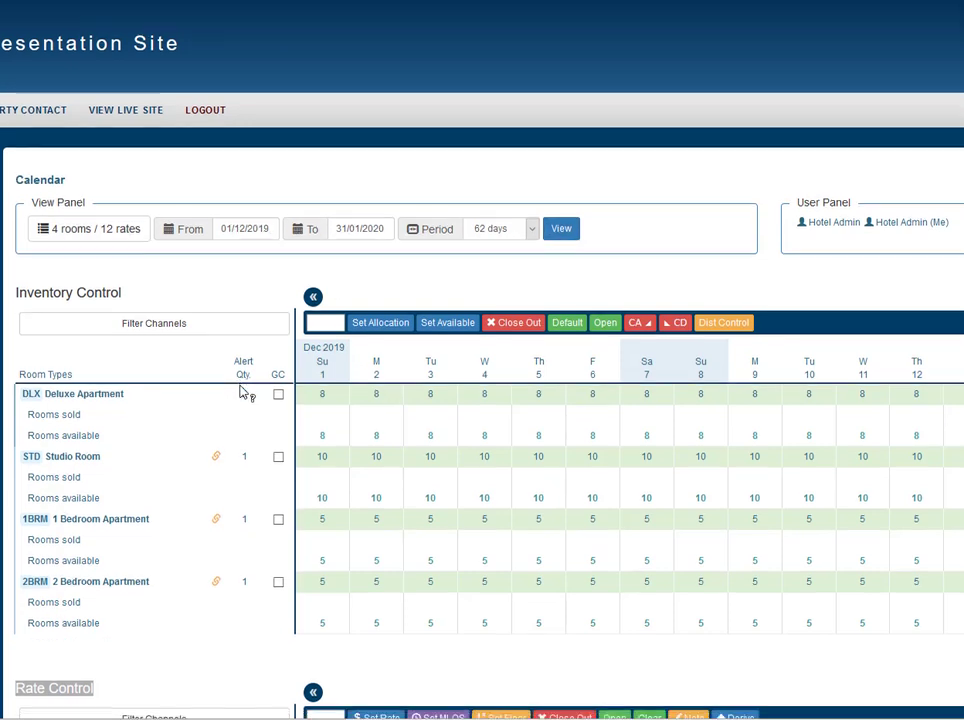
scroll(240, 392, down, 3)
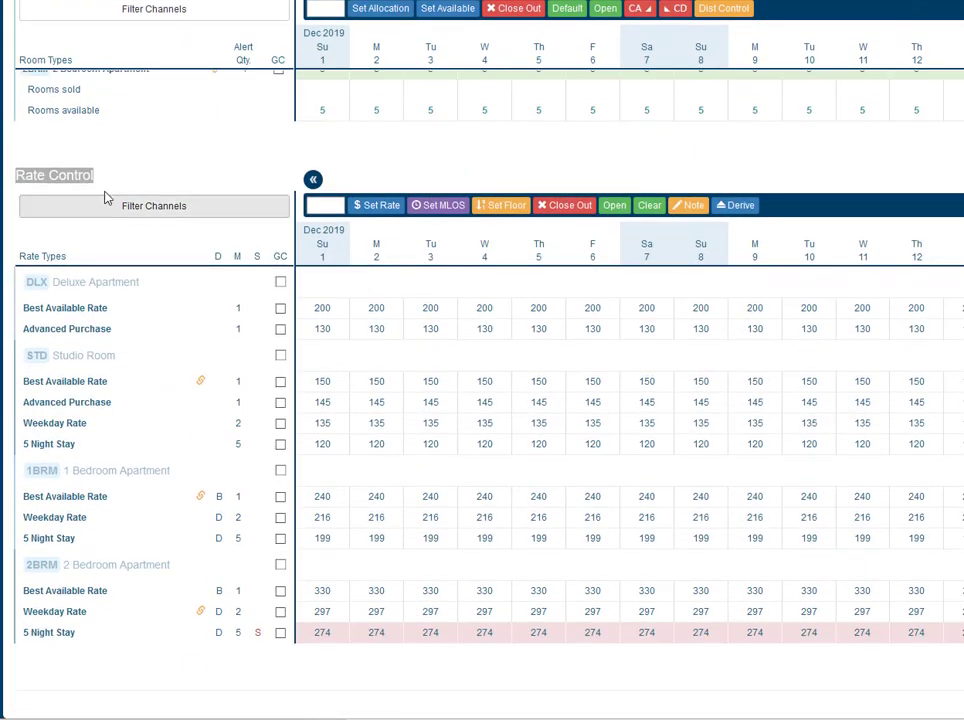
drag(106, 185, 12, 178)
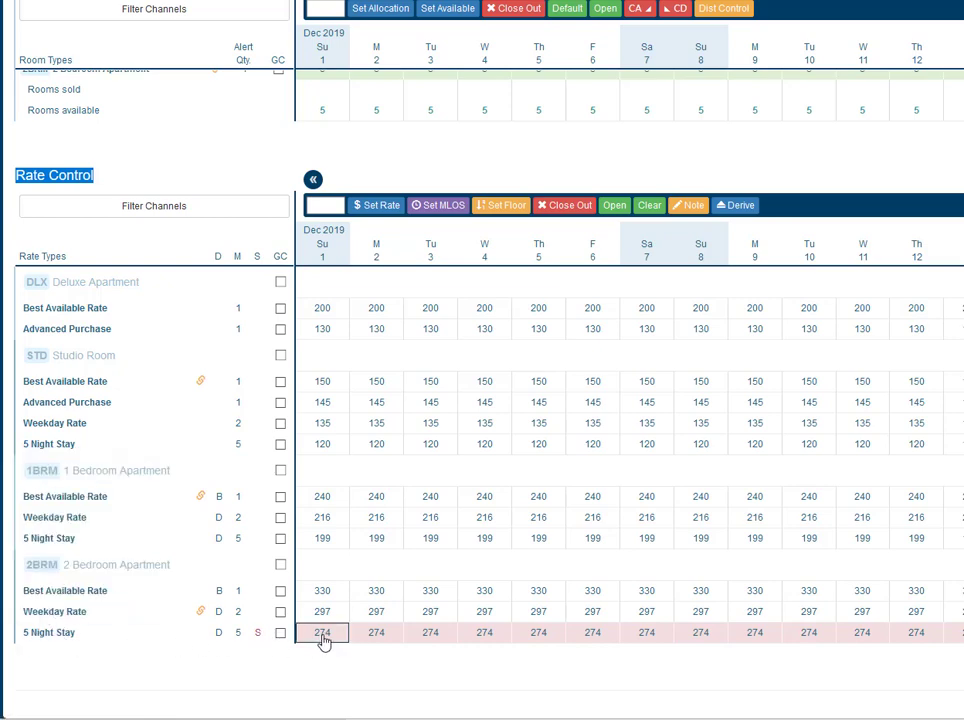
mouse_move(322, 638)
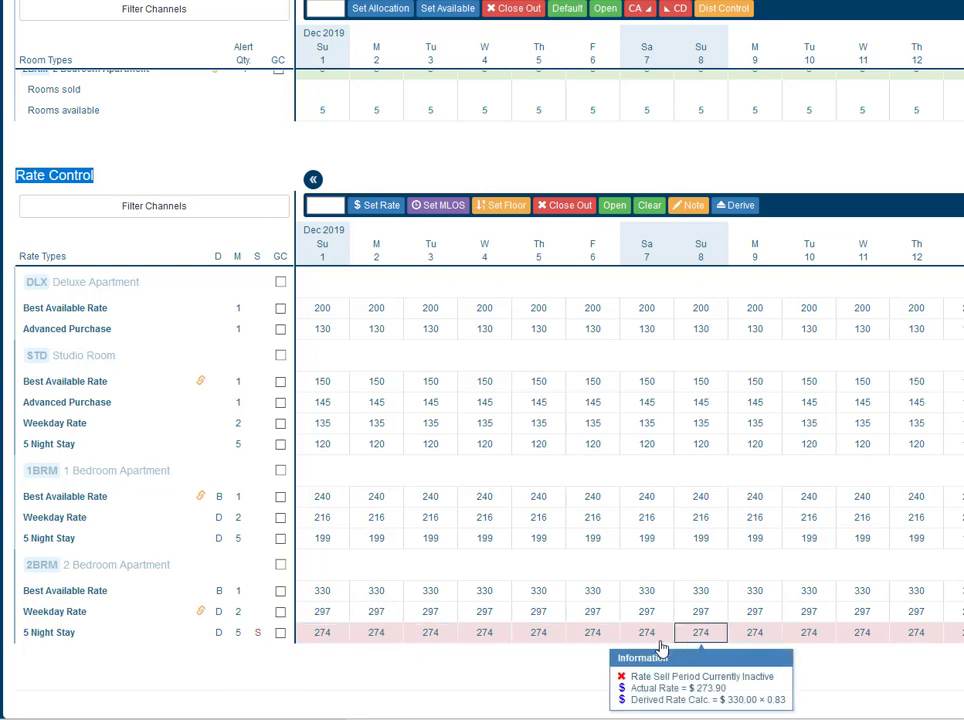
mouse_move(665, 643)
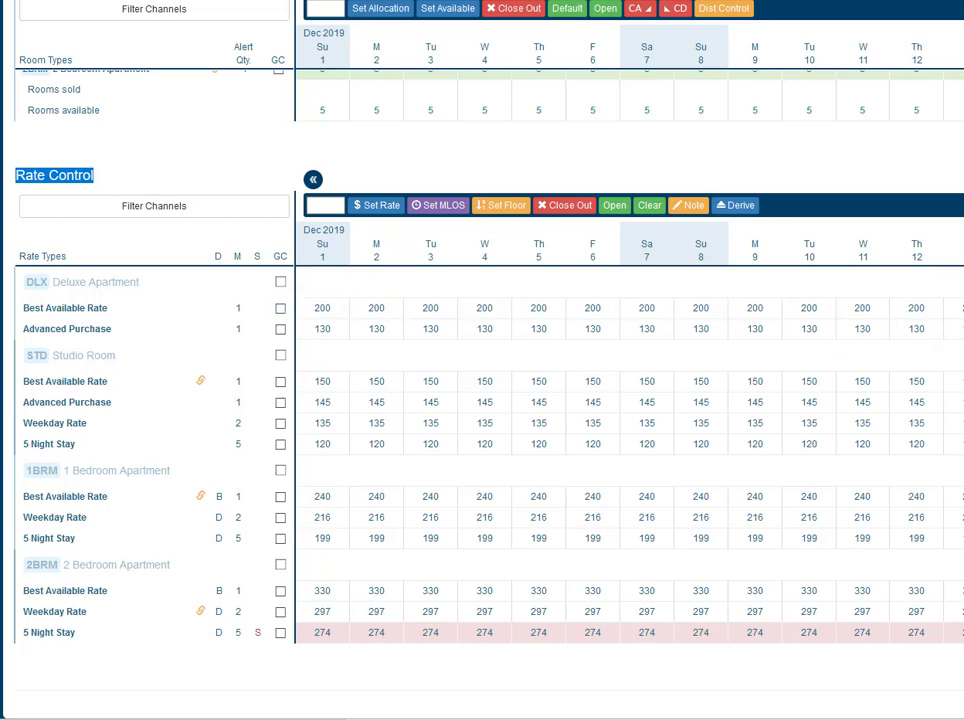
- Select scattered dates from 1 to 11 December 2019 across the Deluxe Apartment's Best Available Rate and Advanced Purchase rows
click(318, 310)
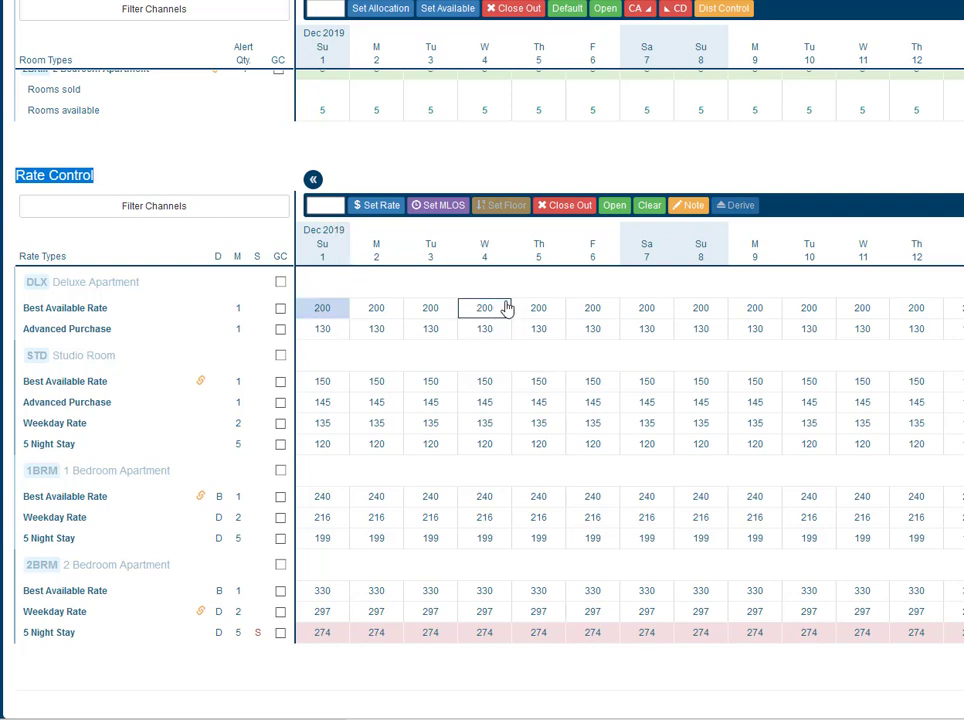
click(430, 309)
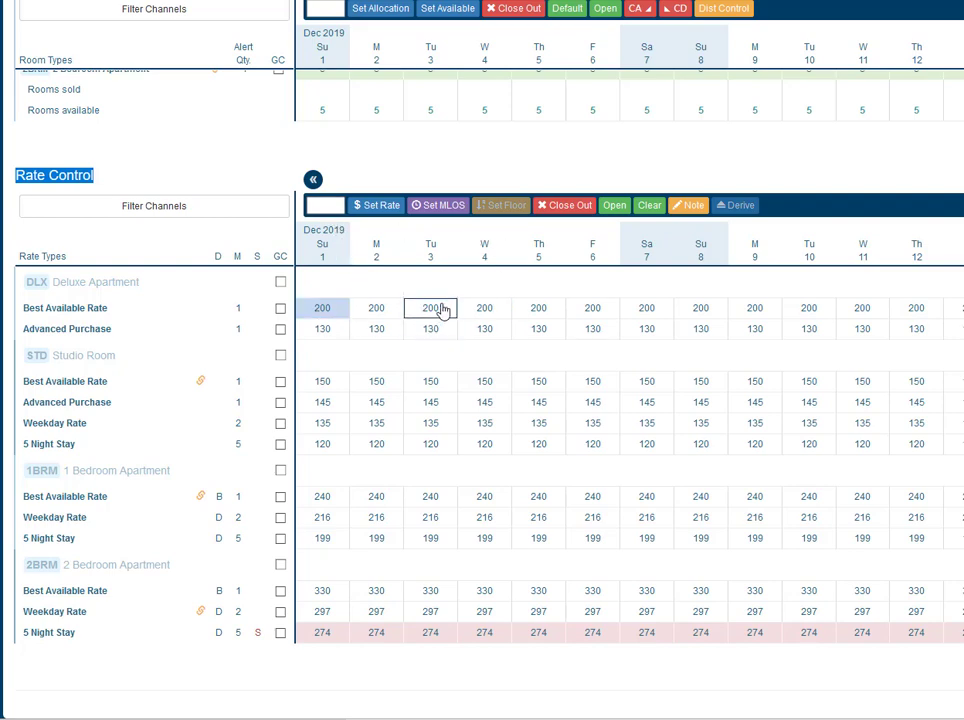
click(538, 329)
click(700, 329)
click(862, 329)
click(754, 309)
click(646, 308)
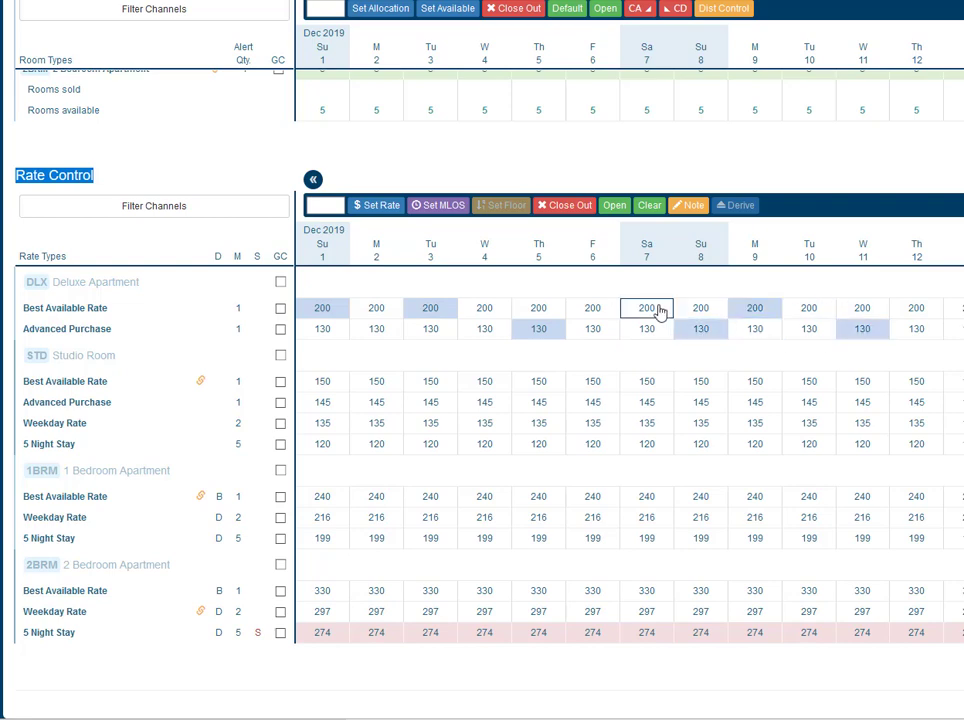
click(592, 309)
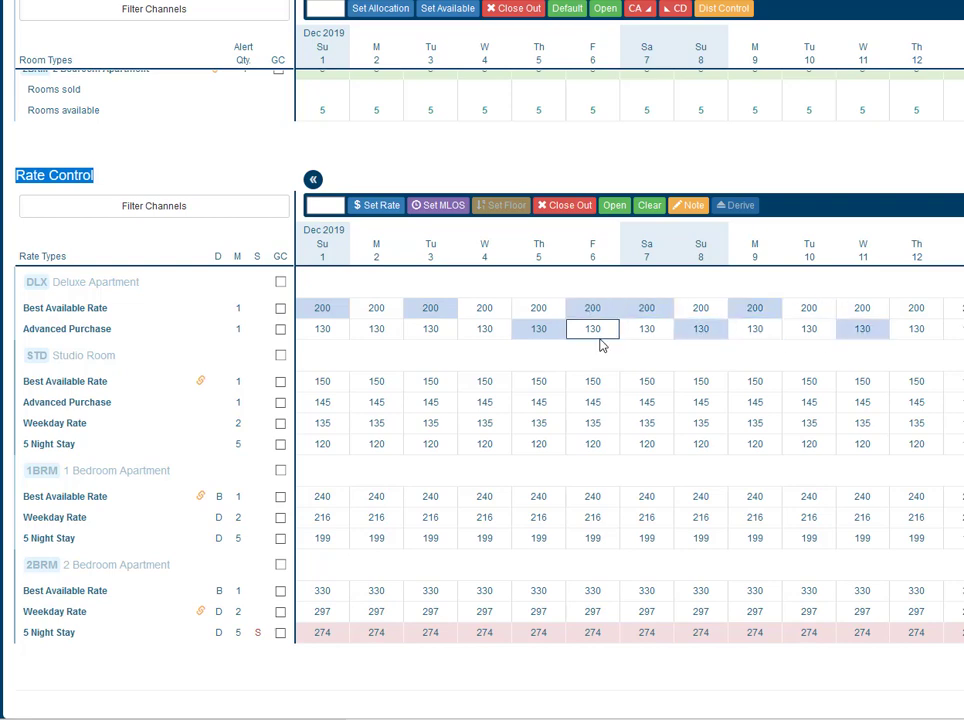
- Select the Studio Room's Best Available Rate for the date range 1 to 9 December 2019
click(372, 385)
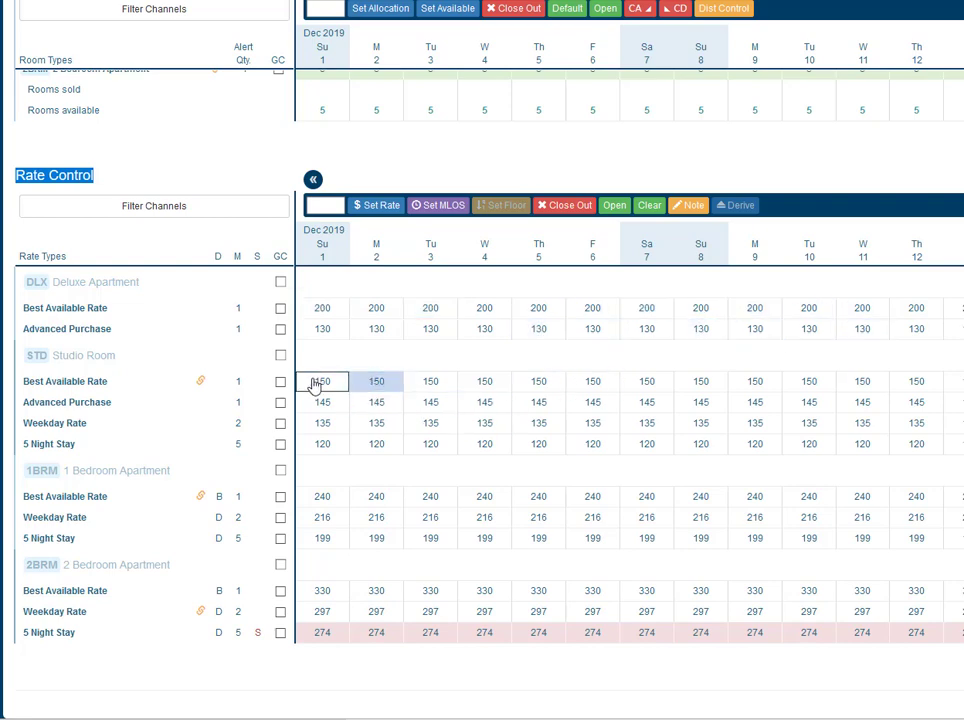
click(316, 386)
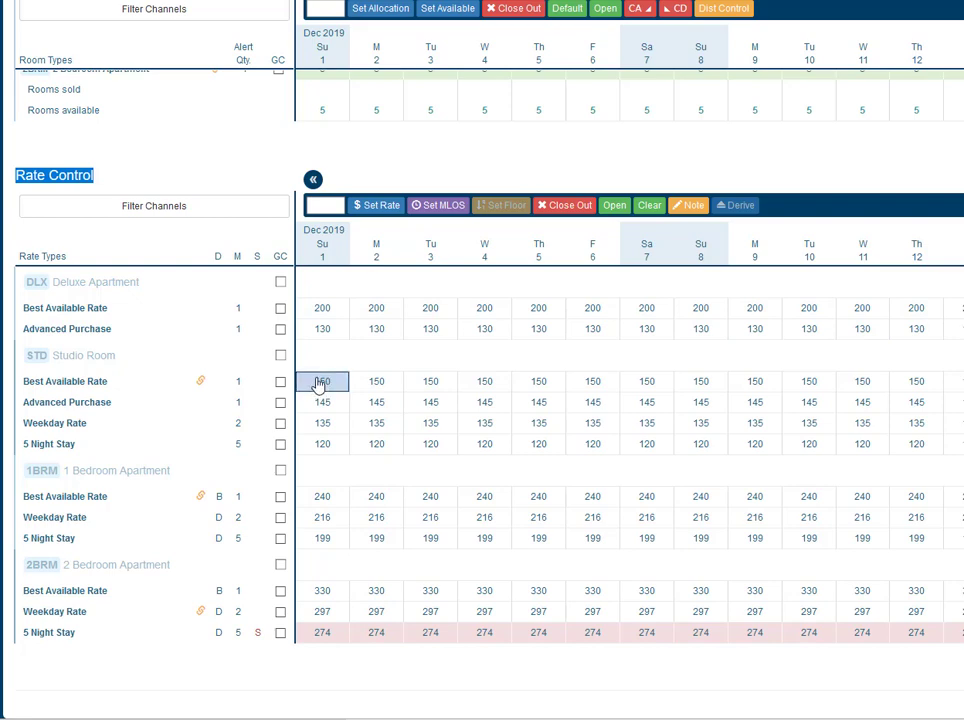
shift+click(758, 386)
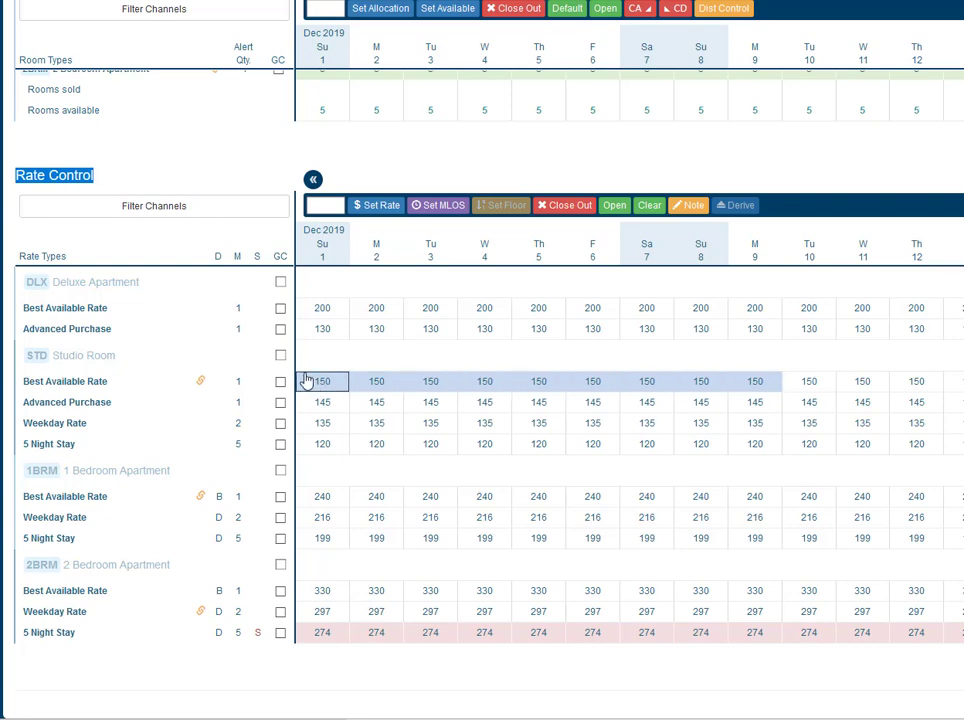
- Select the Studio Room's Weekday Rate for all days of the week across the displayed period
click(280, 424)
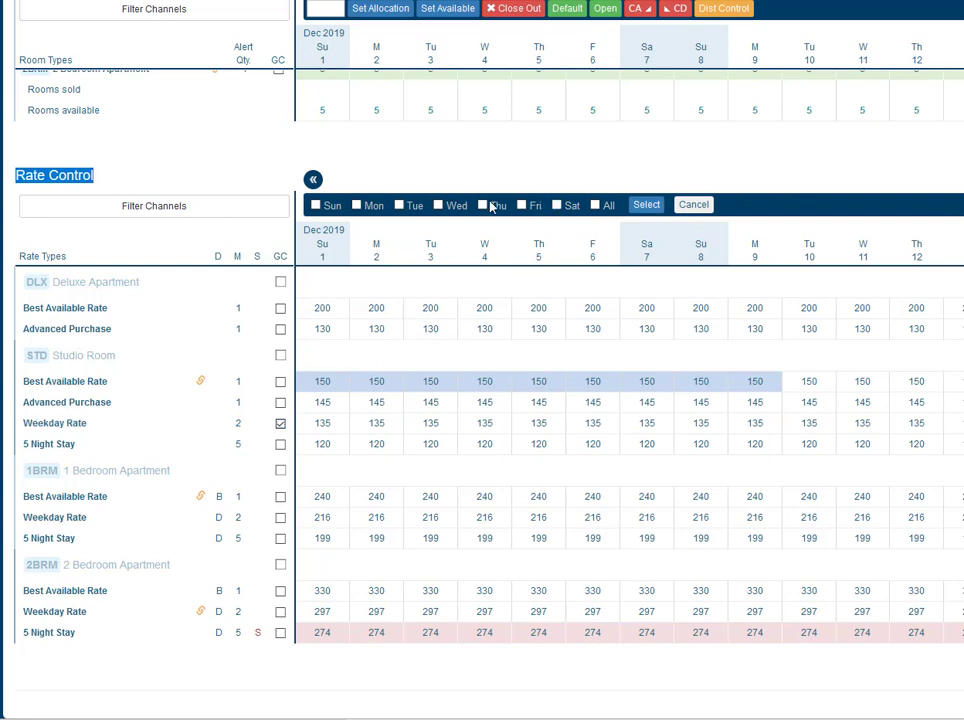
click(595, 206)
click(644, 208)
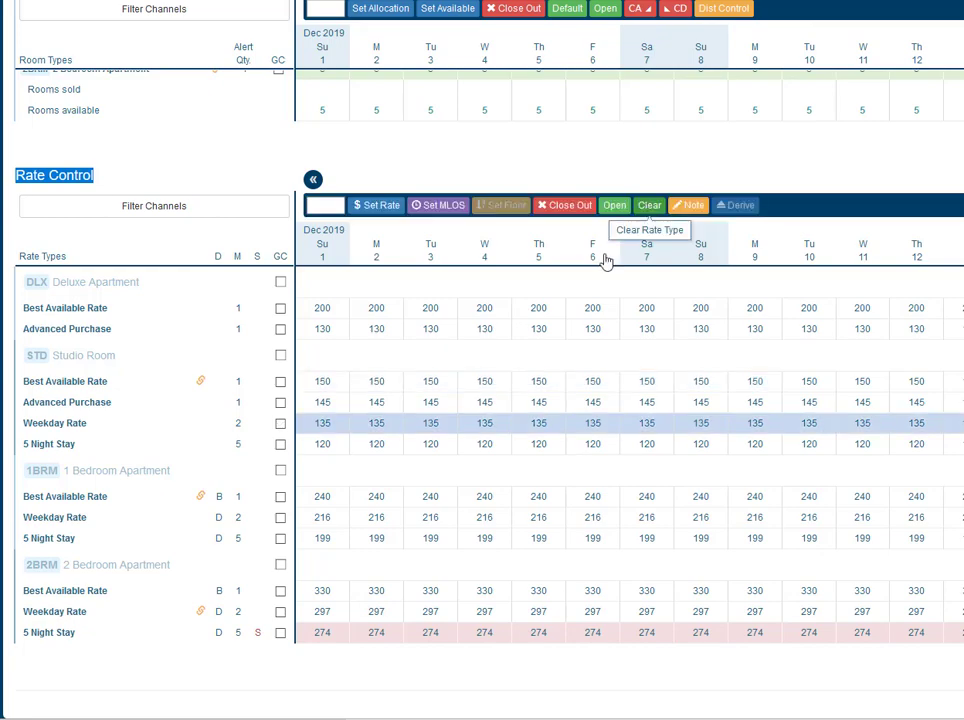
drag(288, 718, 174, 716)
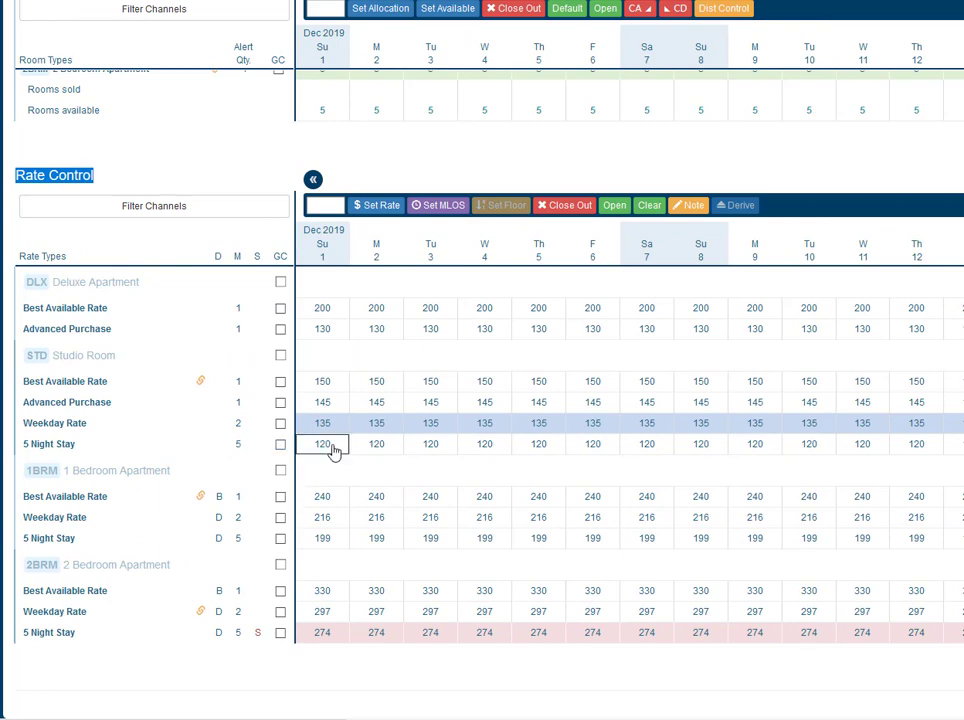
- Set the Deluxe Apartment's Best Available Rate for 1 December 2019 to 220
click(326, 314)
click(327, 204)
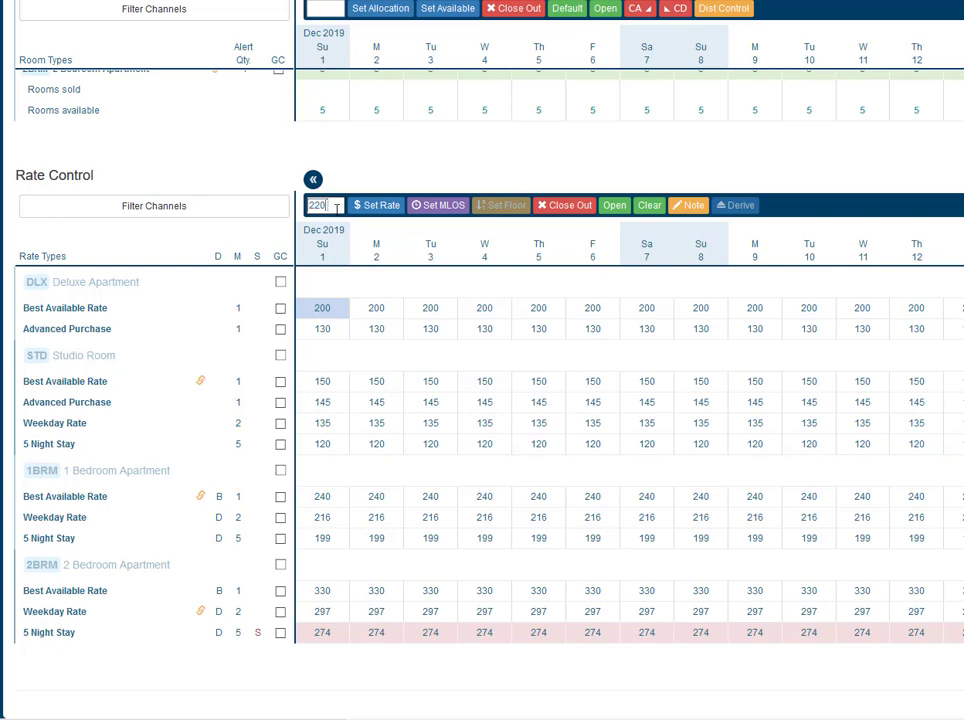
click(381, 207)
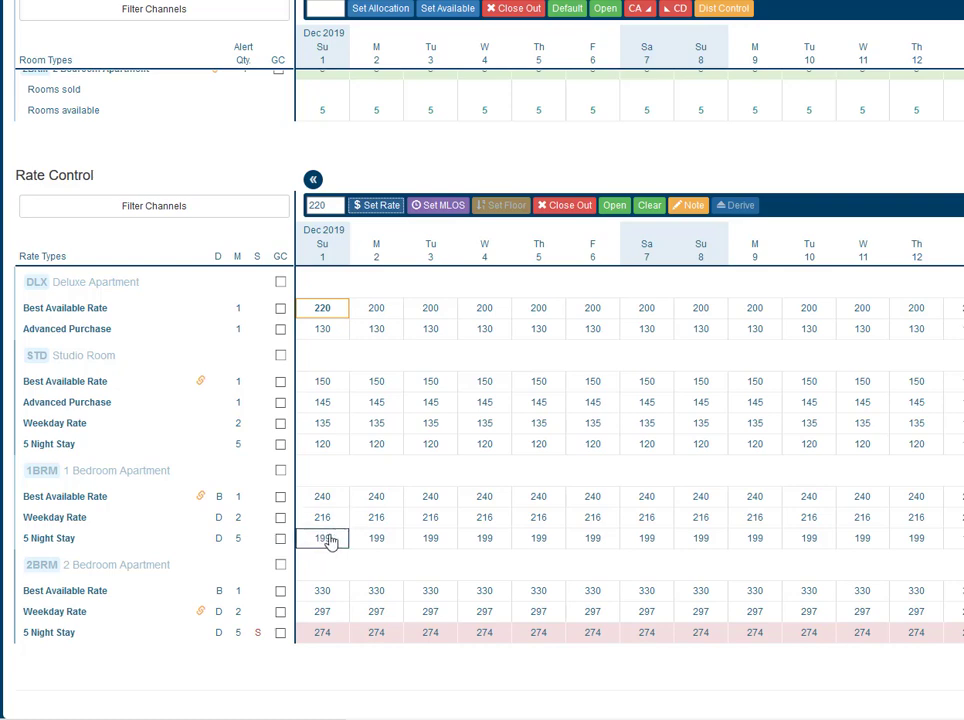
- Set the 1 Bedroom Apartment's Best Available Rate for 1 December 2019 to 260 and check its derived Weekday Rate
mouse_move(332, 540)
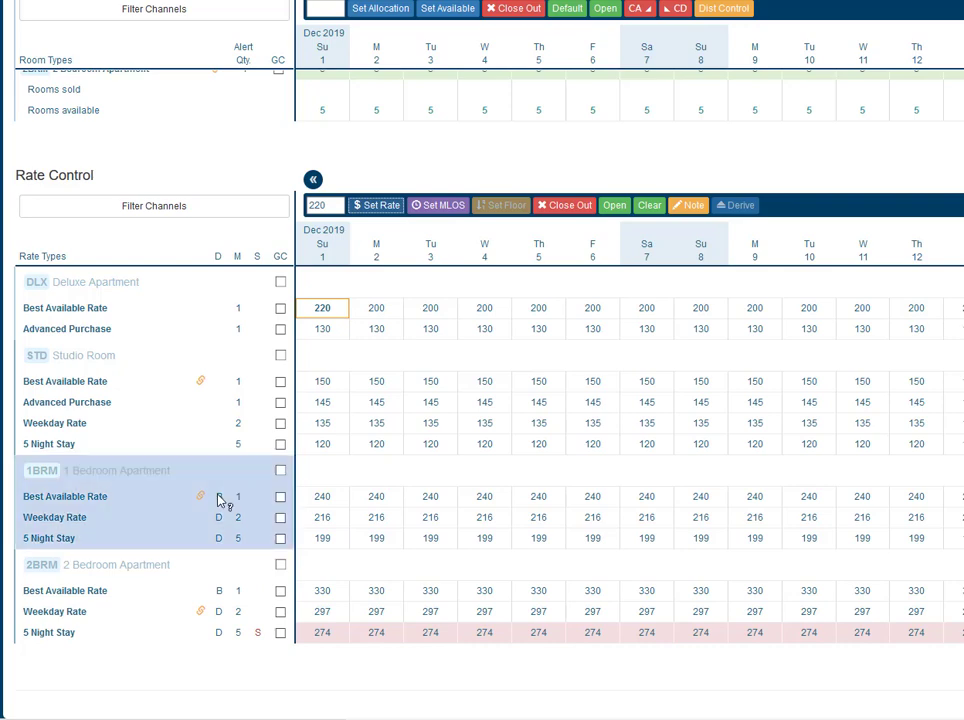
click(323, 500)
click(333, 204)
key(BackSpace)
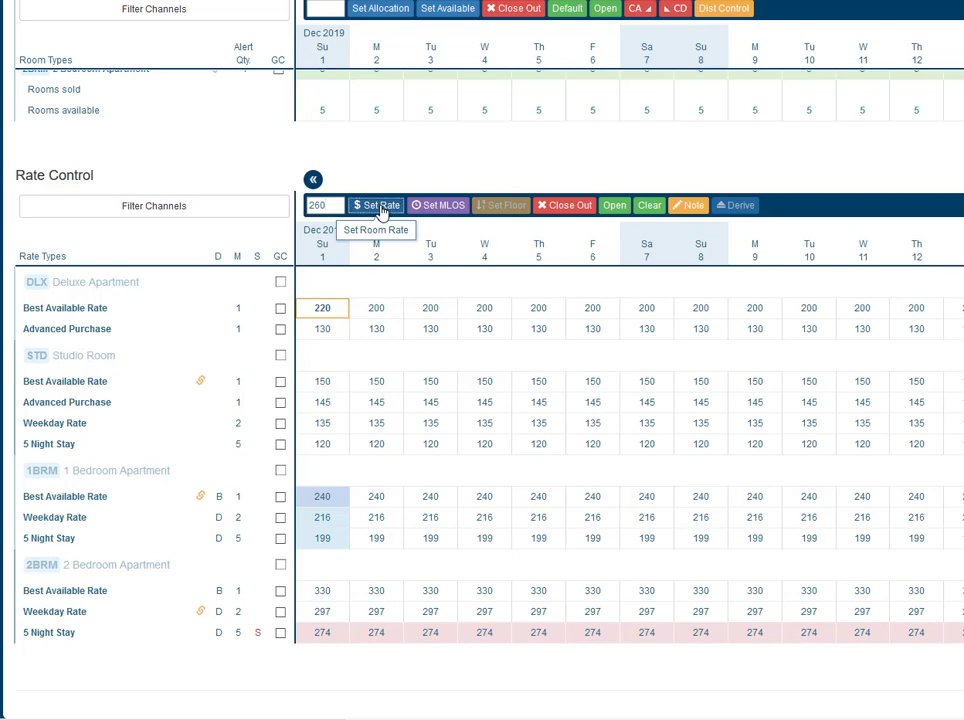
click(381, 207)
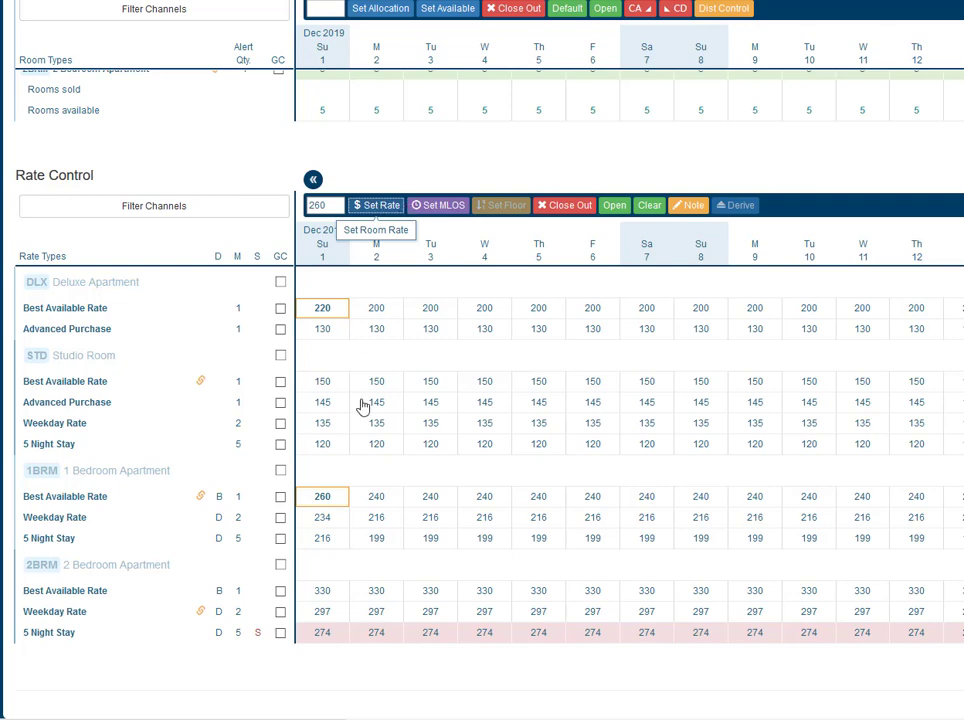
click(322, 519)
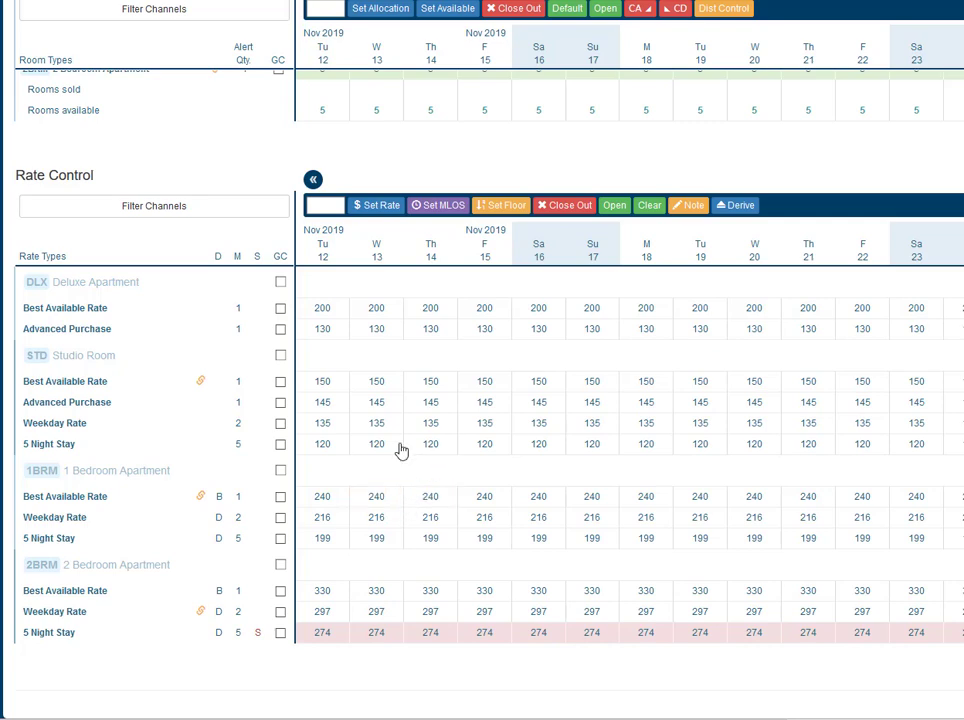
- Set the minimum length of stay to 3 on the Studio Room's Best Available Rate for 13 to 16 November 2019
drag(387, 392, 541, 387)
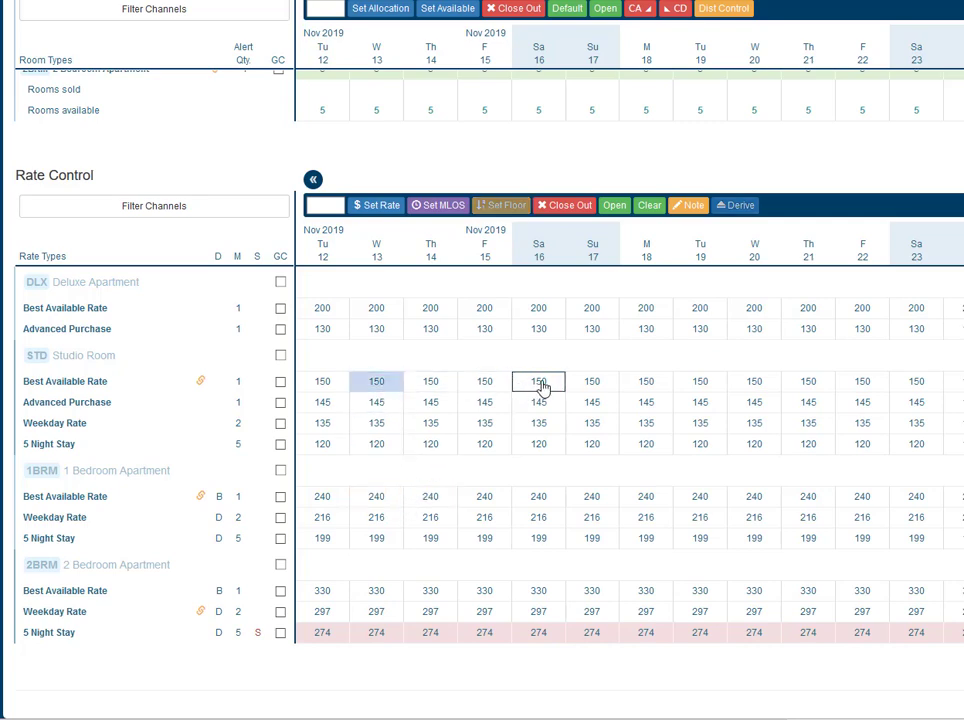
click(325, 205)
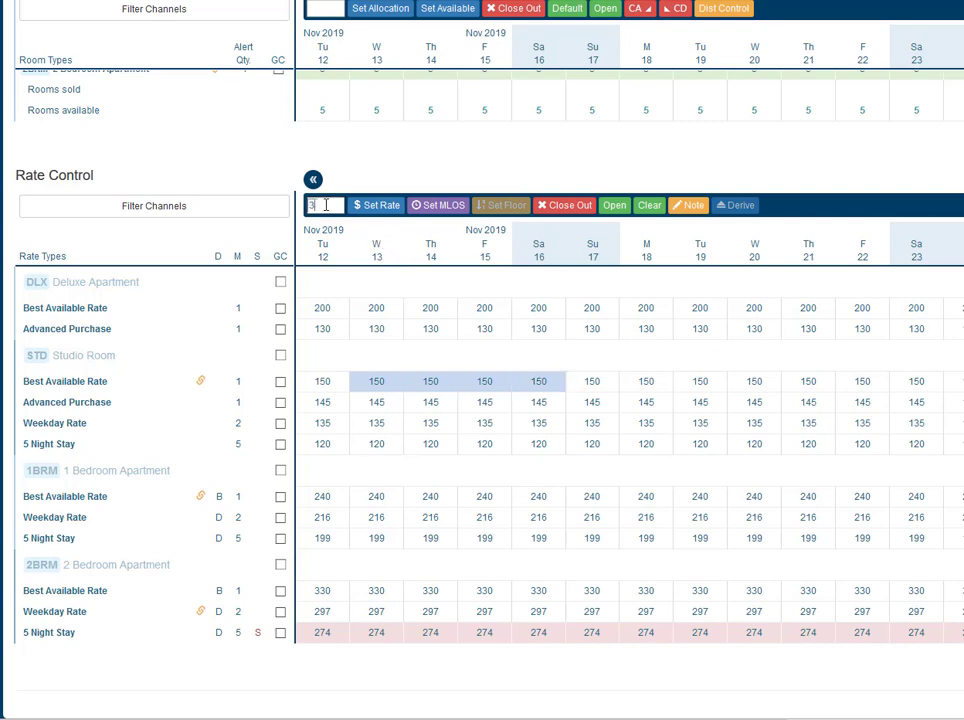
text(3)
click(444, 209)
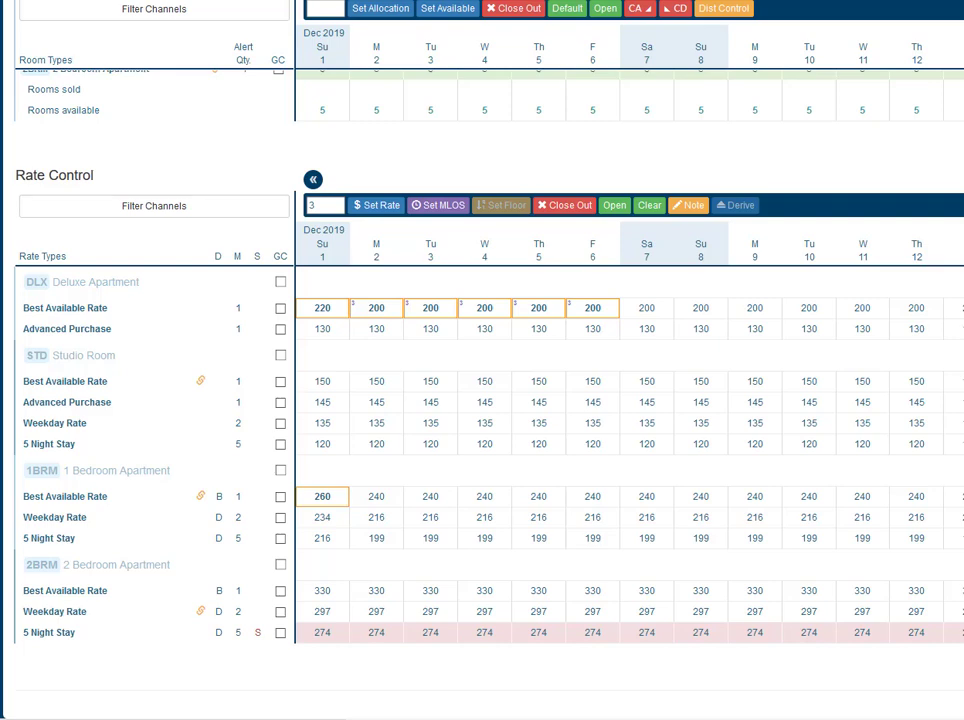
- Close out the Studio Room's Best Available Rate for 3 December 2019 and reopen it
click(425, 385)
click(566, 210)
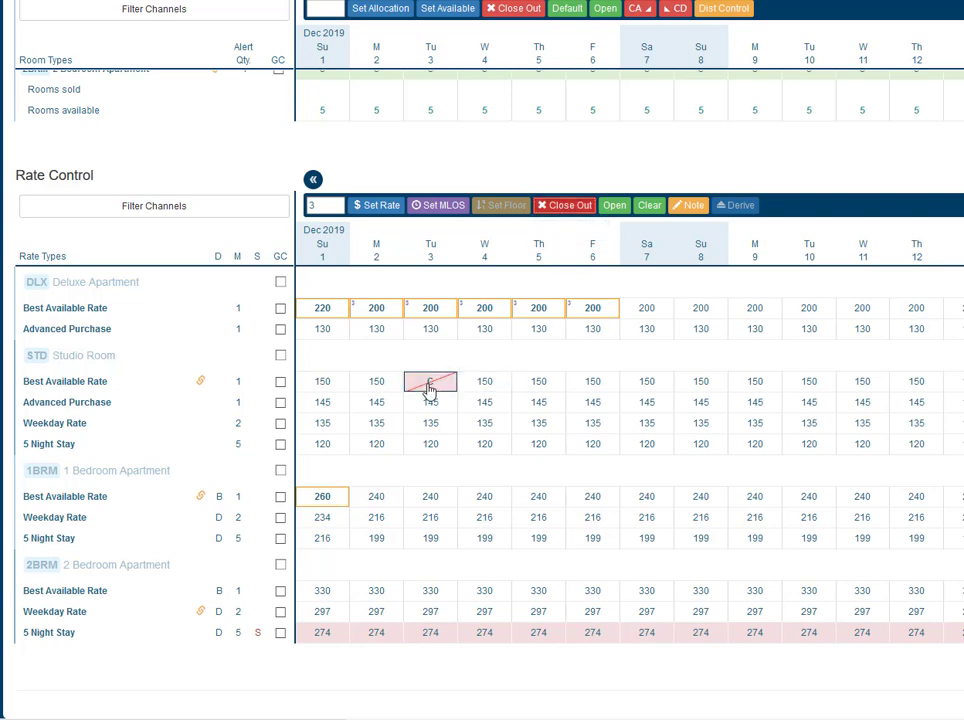
mouse_move(431, 386)
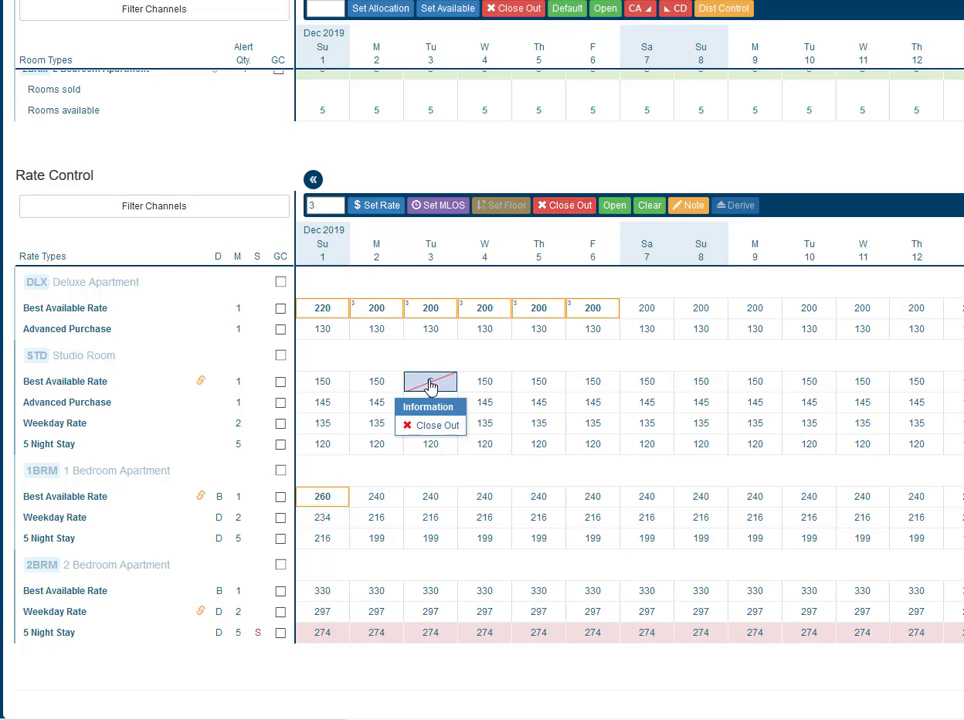
click(614, 207)
- Clear the Studio Room's Best Available Rate for 4 December 2019
click(490, 387)
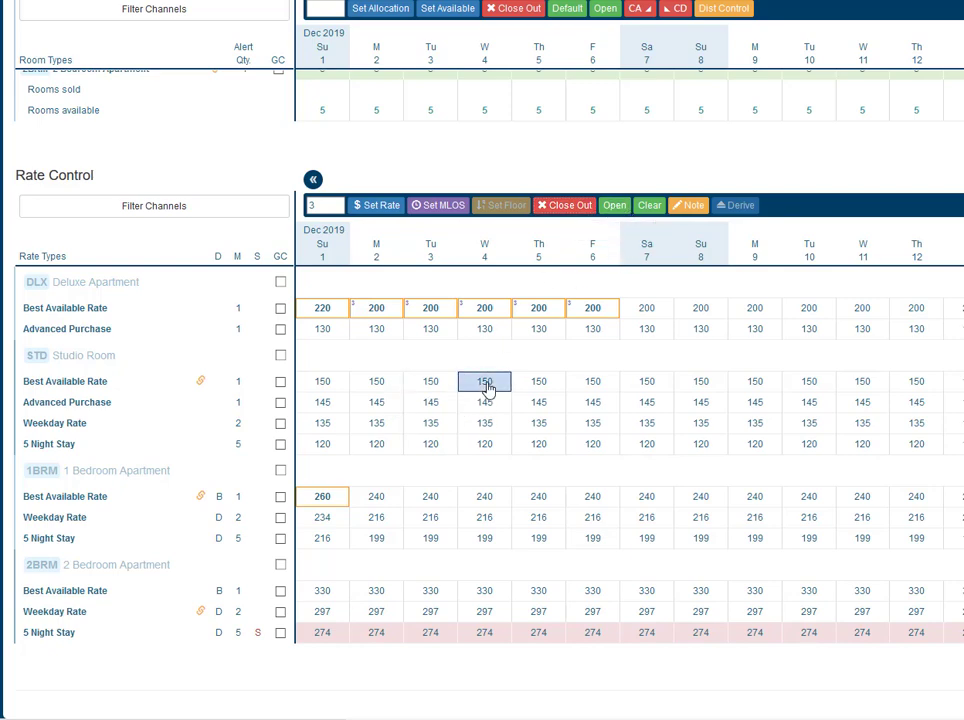
click(650, 210)
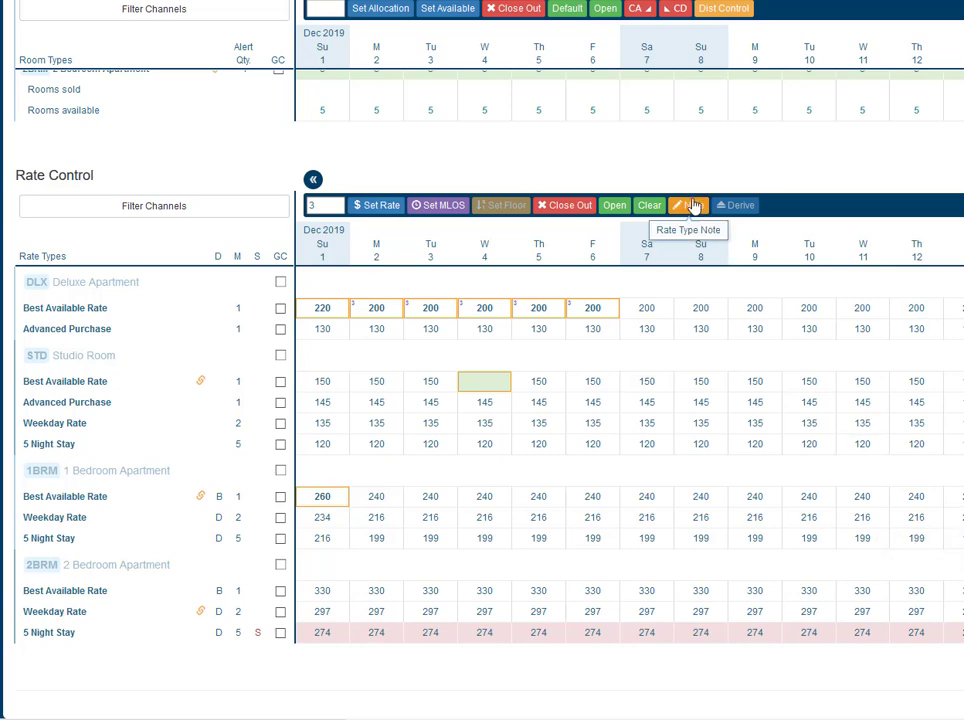
- Add the note "Swimming pool out of action" to the Studio Room's Best Available Rate for 6 to 8 December 2019
click(594, 385)
drag(644, 394, 707, 393)
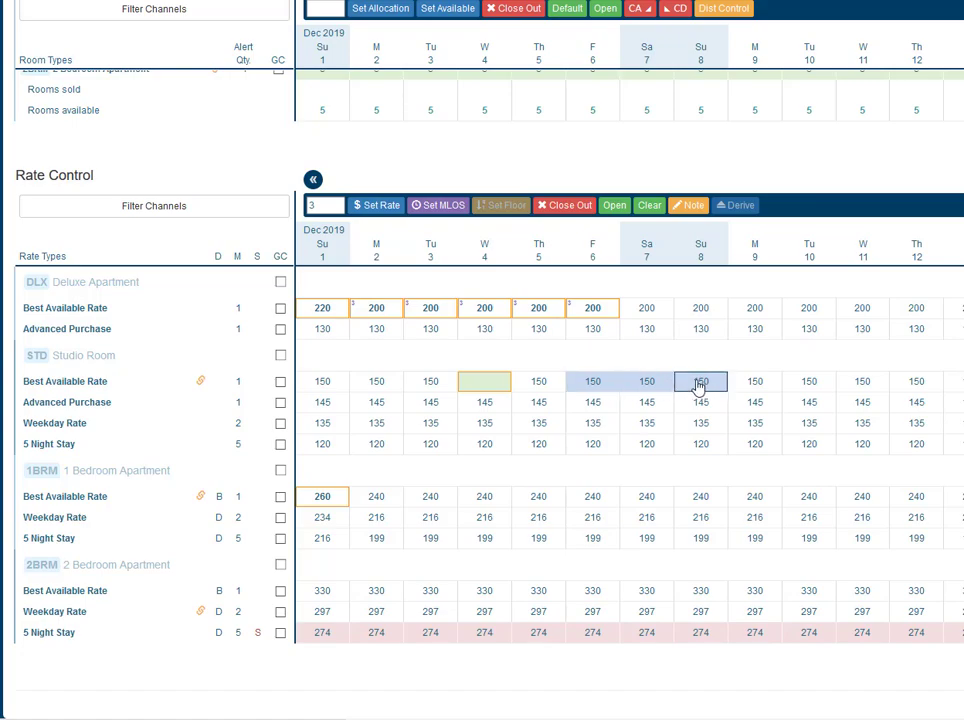
click(690, 210)
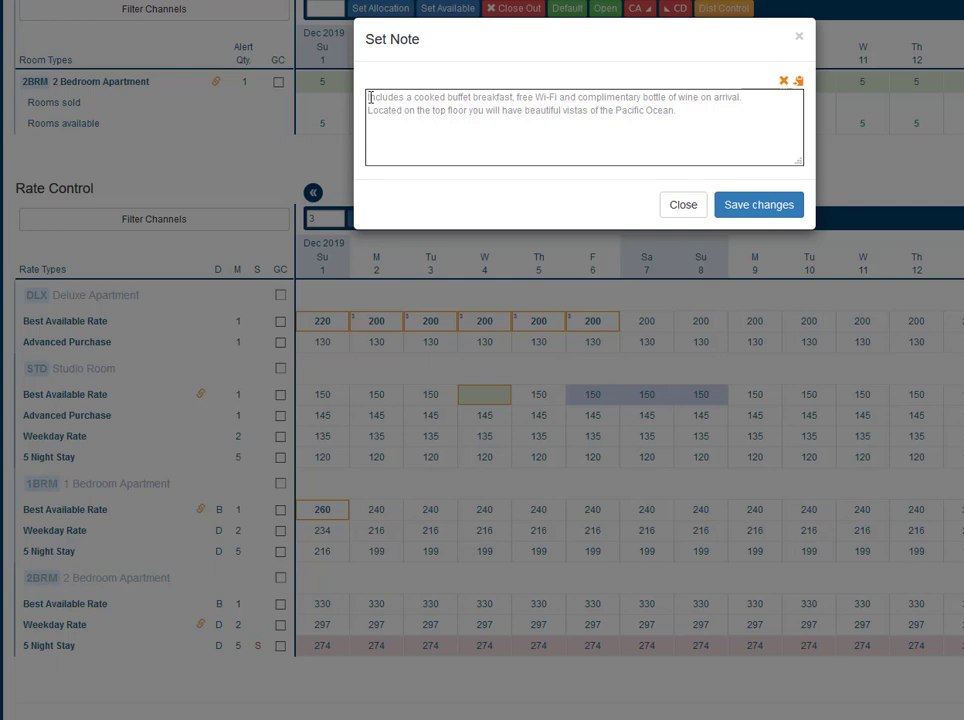
text(W)
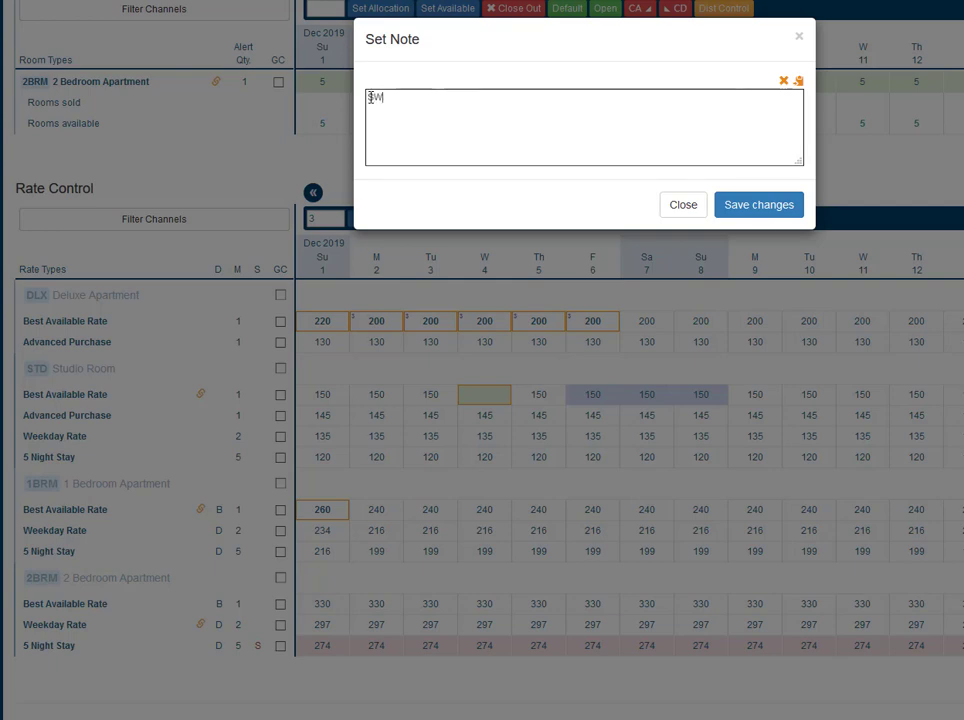
text(wimming pool out of acti)
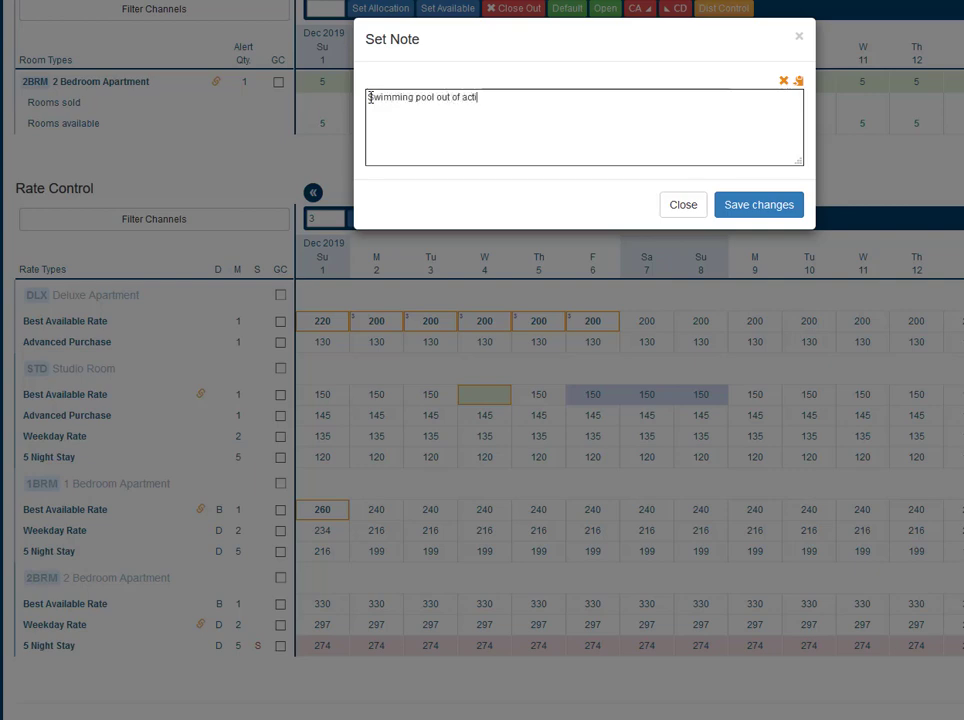
text(on)
click(760, 212)
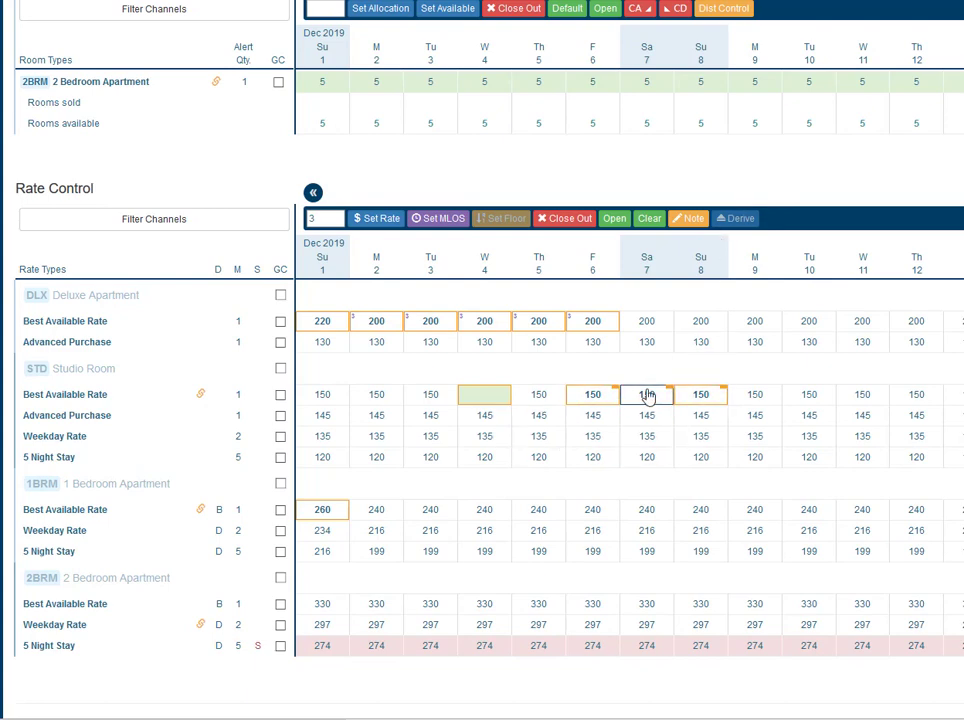
mouse_move(705, 402)
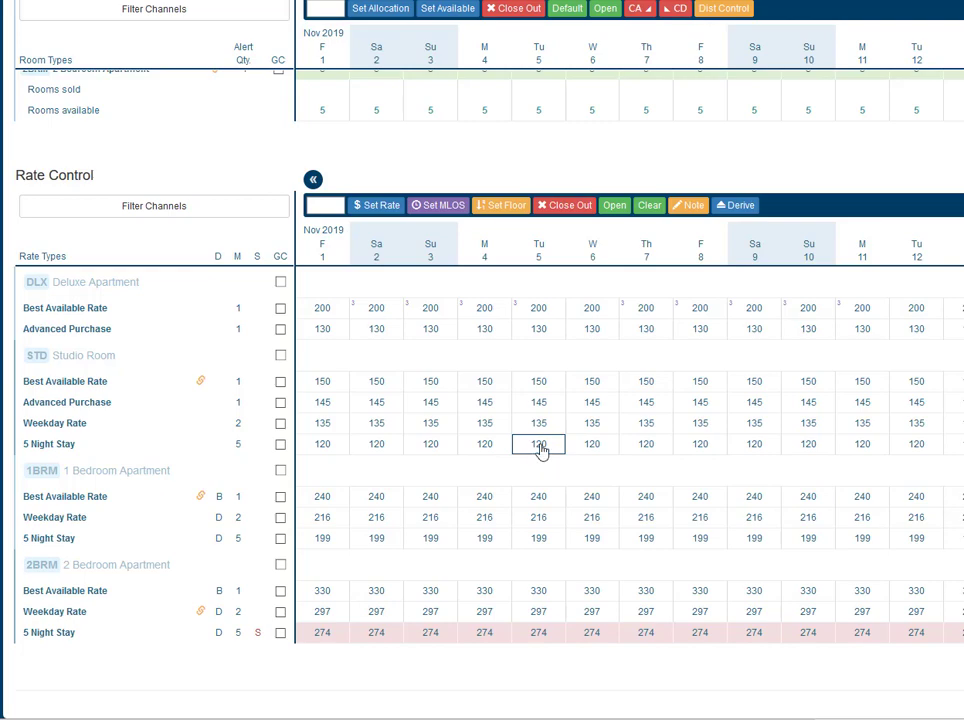
- Display the calendar for the period from 22/12/2019 to 13/01/2020
scroll(535, 444, up, 5)
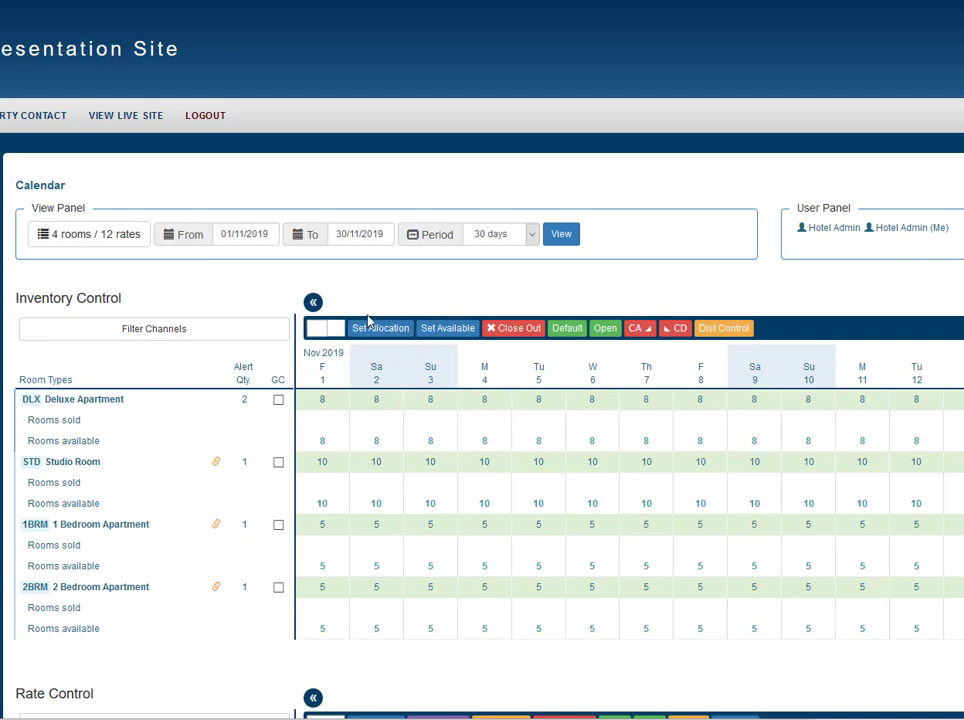
click(247, 233)
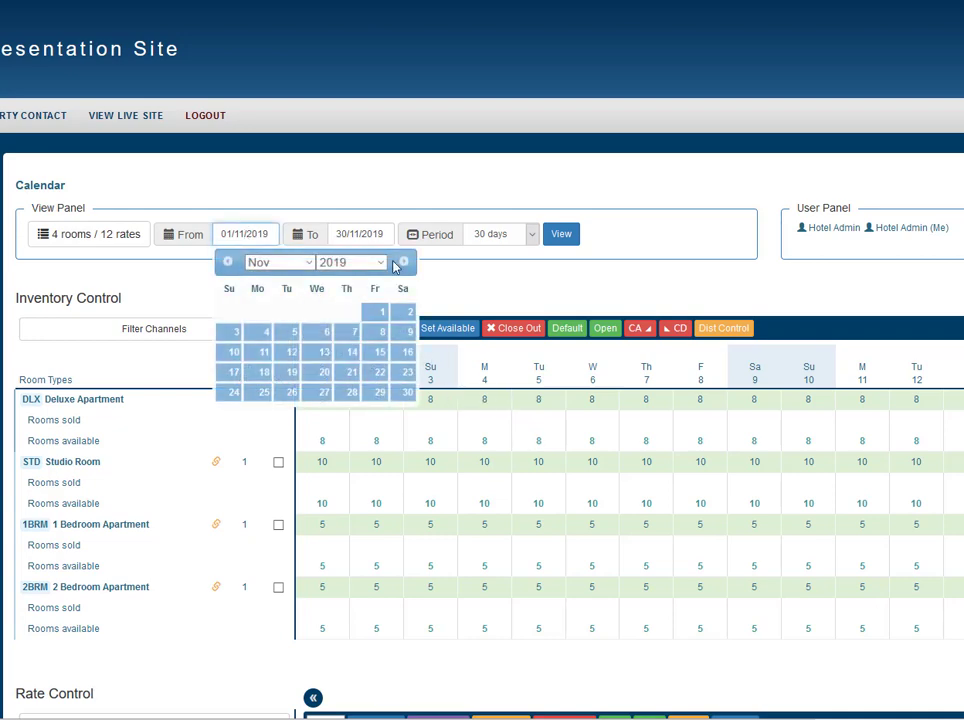
click(403, 260)
click(233, 371)
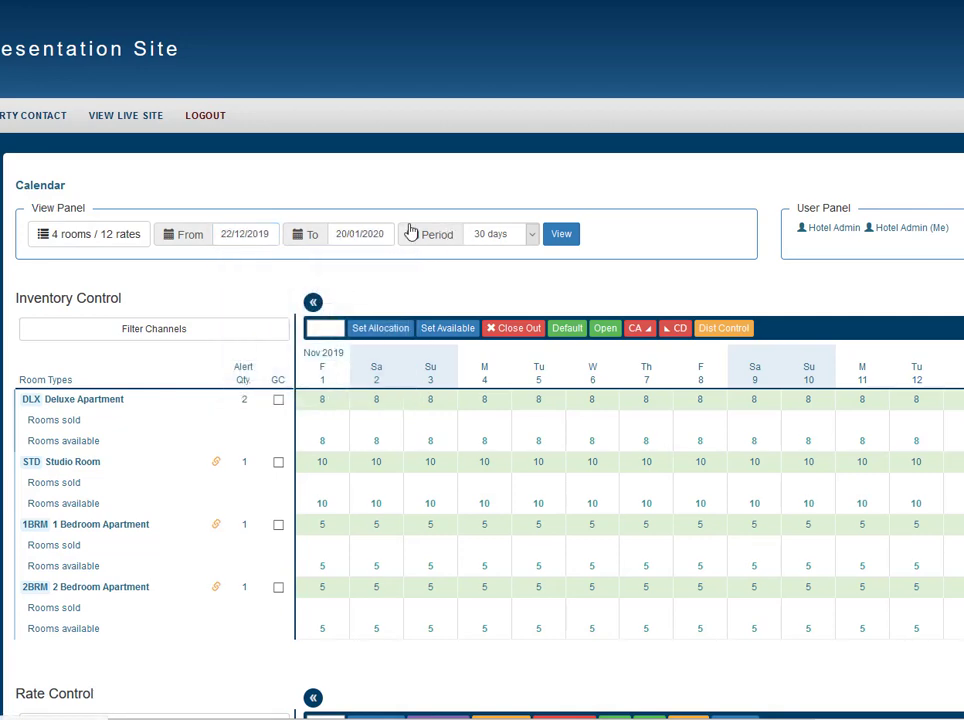
click(377, 353)
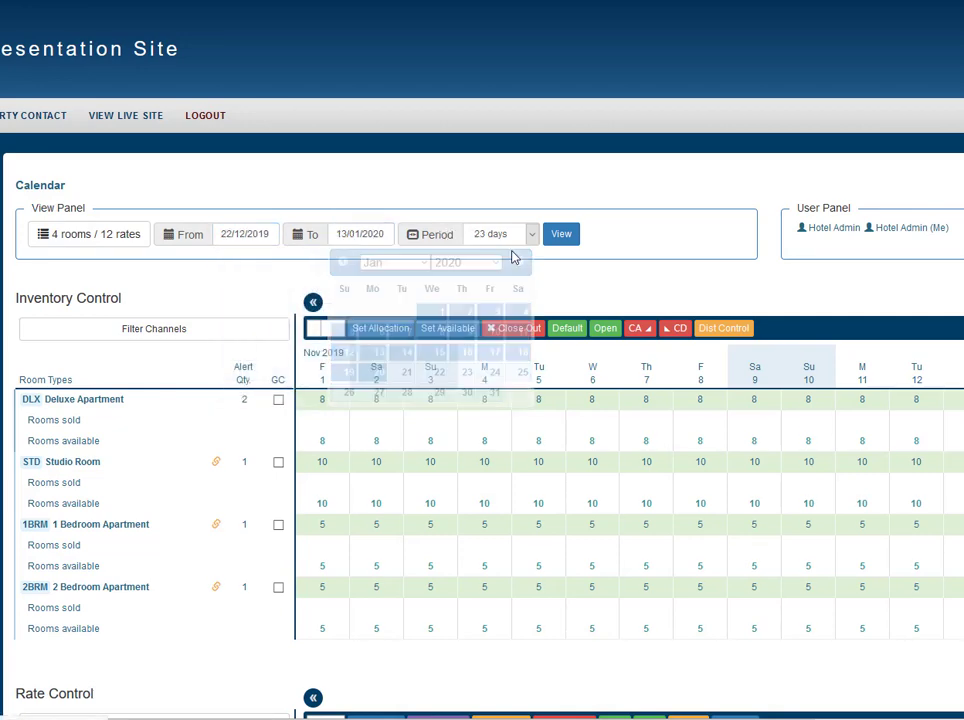
click(558, 240)
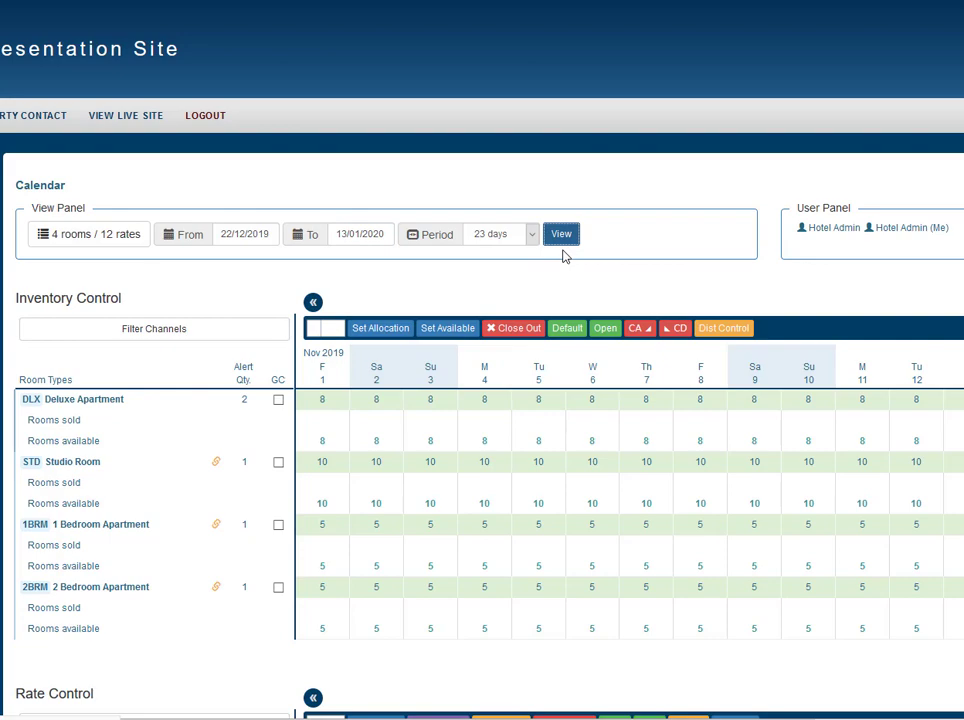
- Close out the Studio Room's Best Available Rate, Advanced Purchase and Weekday Rate on all days from 22 December 2019 to 13 January 2020
scroll(367, 335, down, 5)
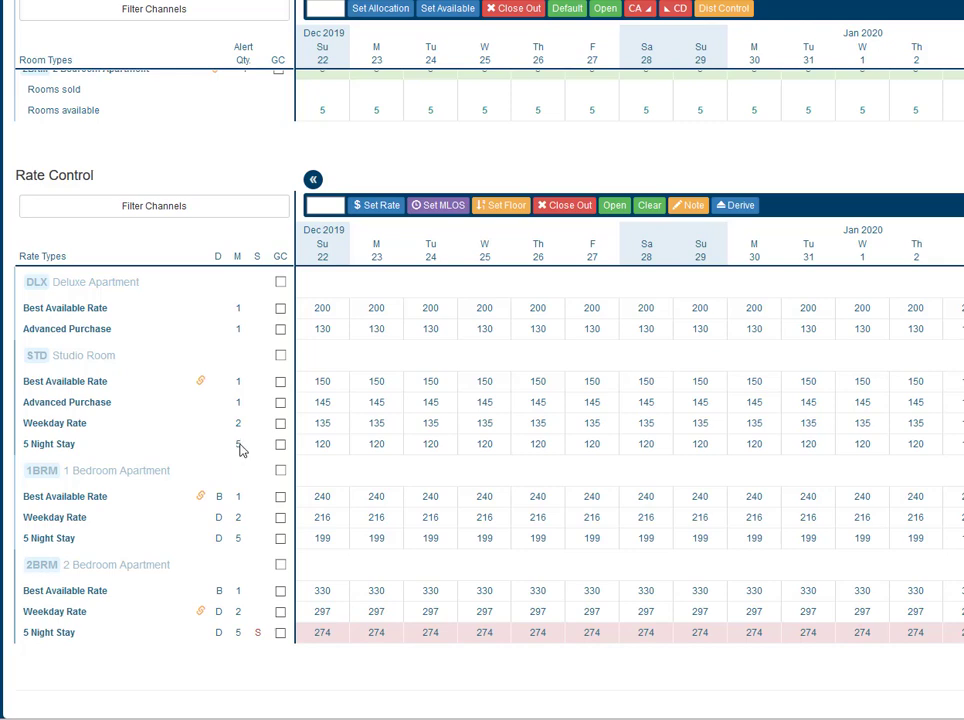
click(280, 381)
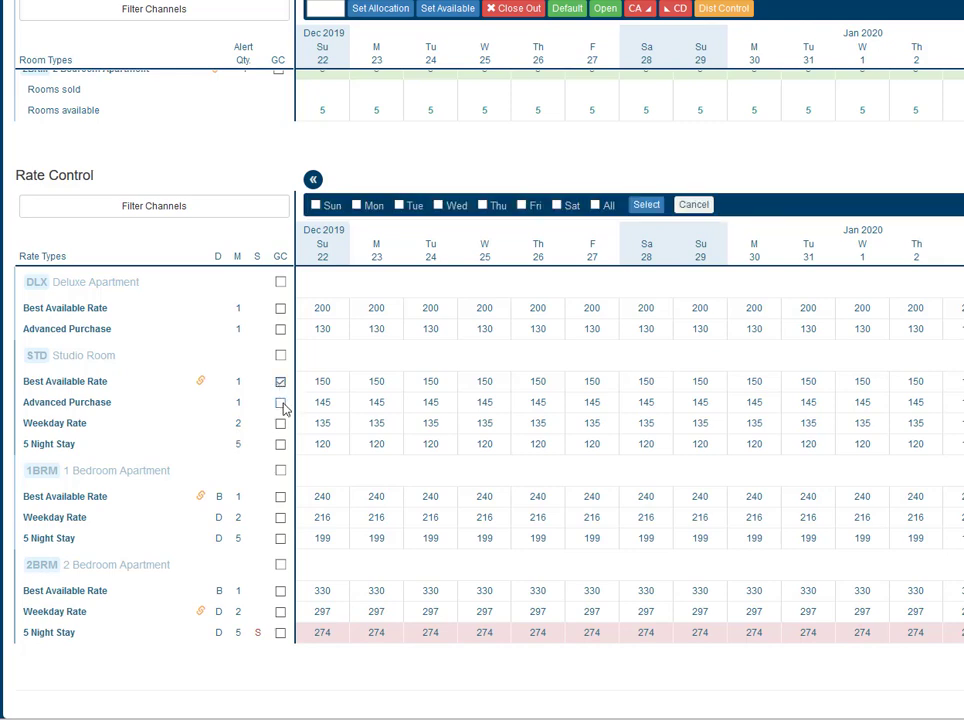
click(281, 403)
click(281, 424)
click(600, 206)
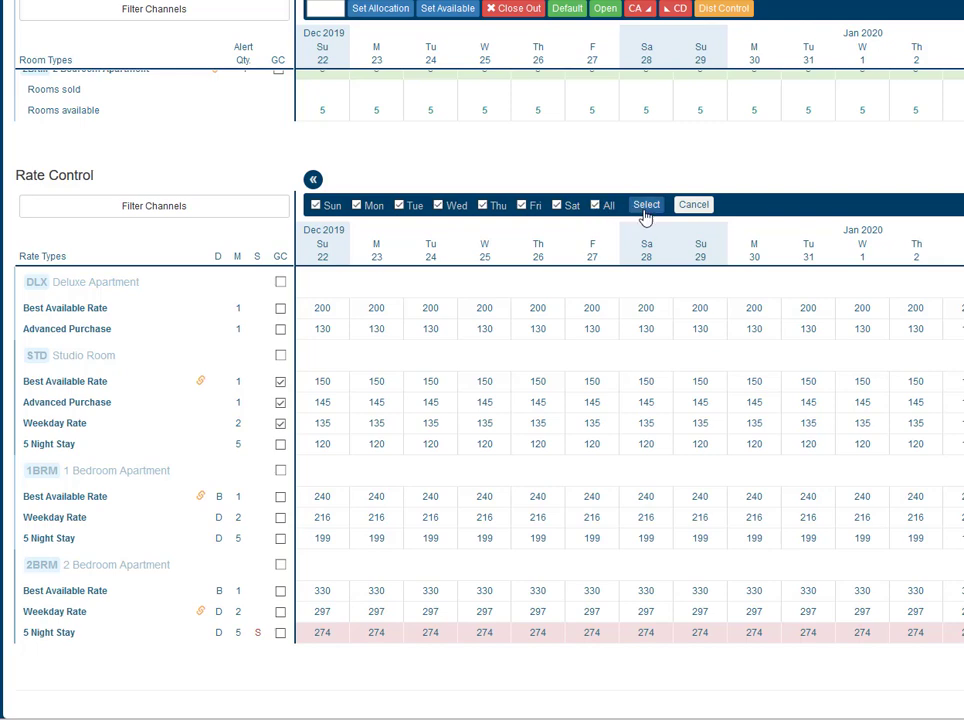
click(646, 210)
click(566, 209)
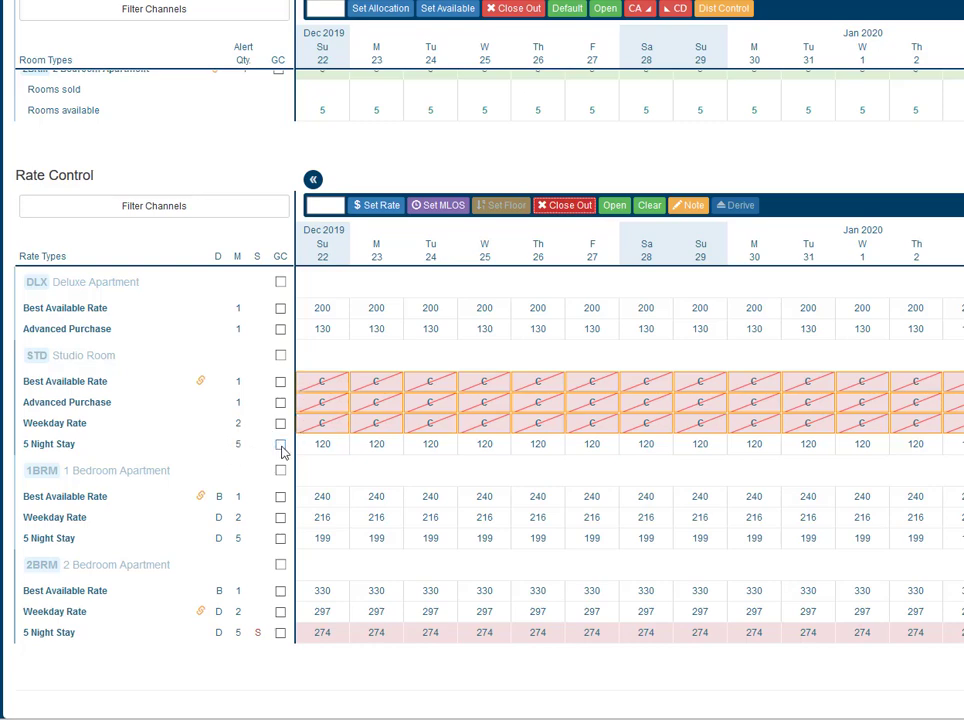
- Set the Studio Room's 5 Night Stay rate to 200 for every day of the displayed period
click(281, 447)
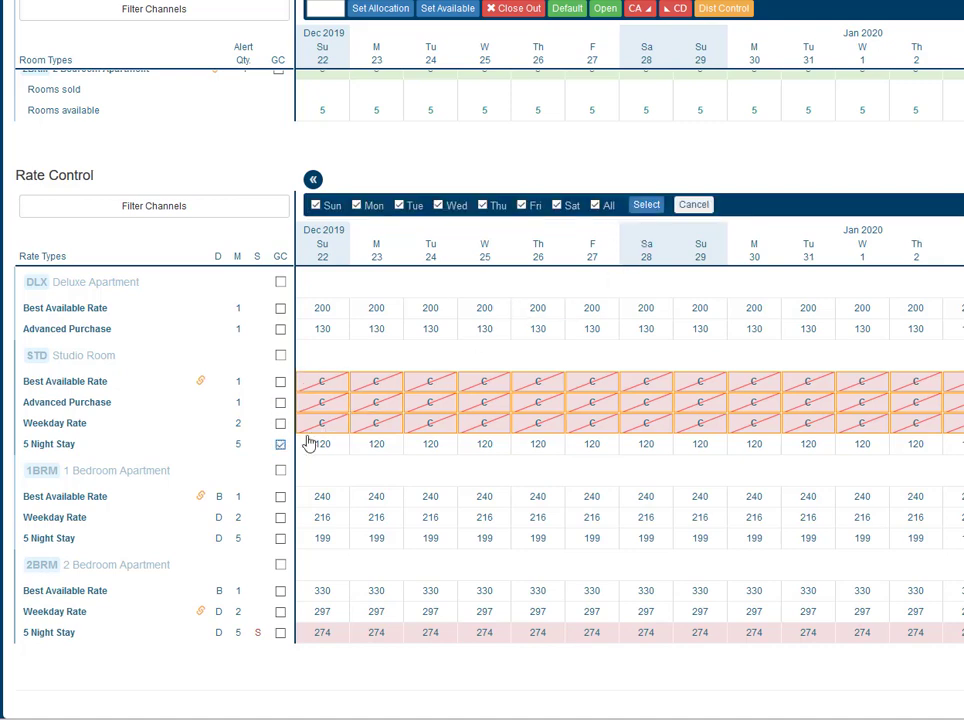
click(647, 209)
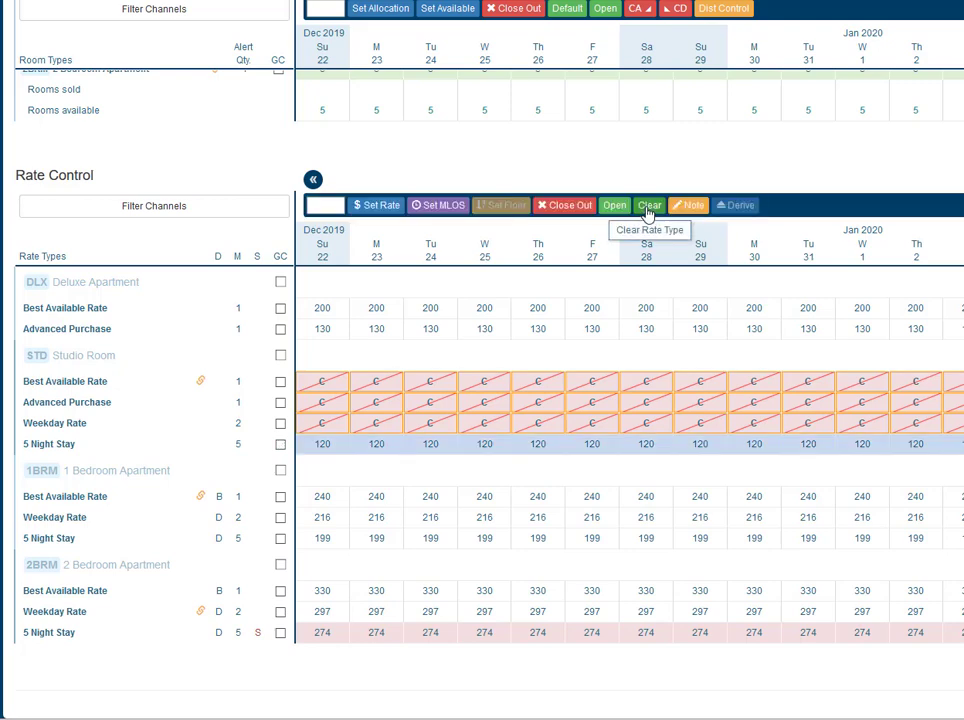
click(324, 205)
text(200)
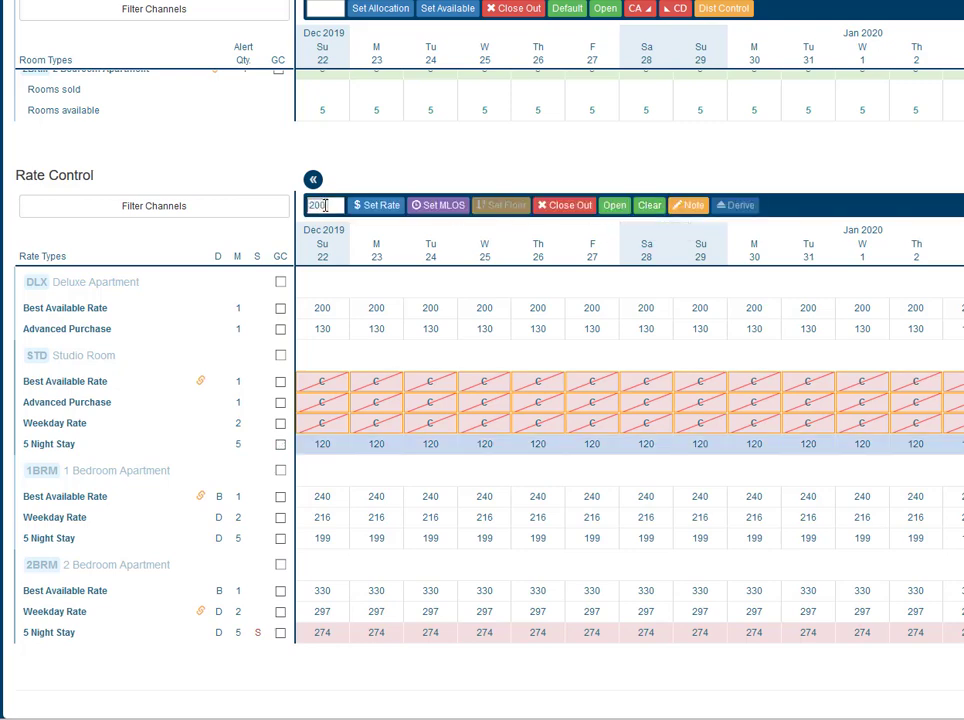
click(380, 209)
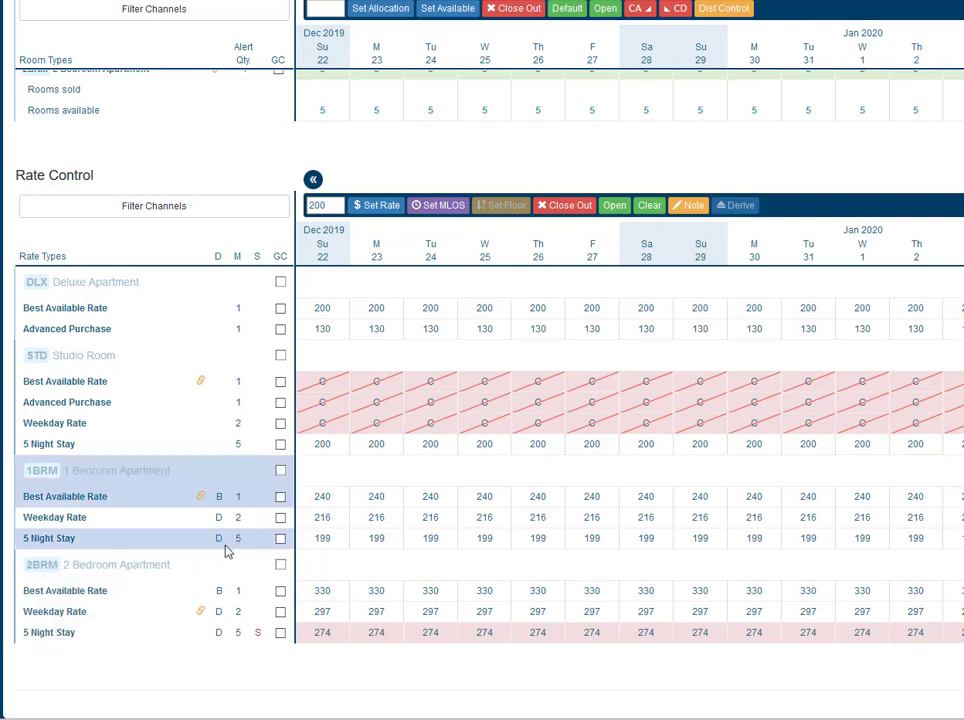
- Close out the 1 Bedroom Apartment's Weekday Rate and 5 Night Stay for all days of the displayed period
mouse_move(327, 544)
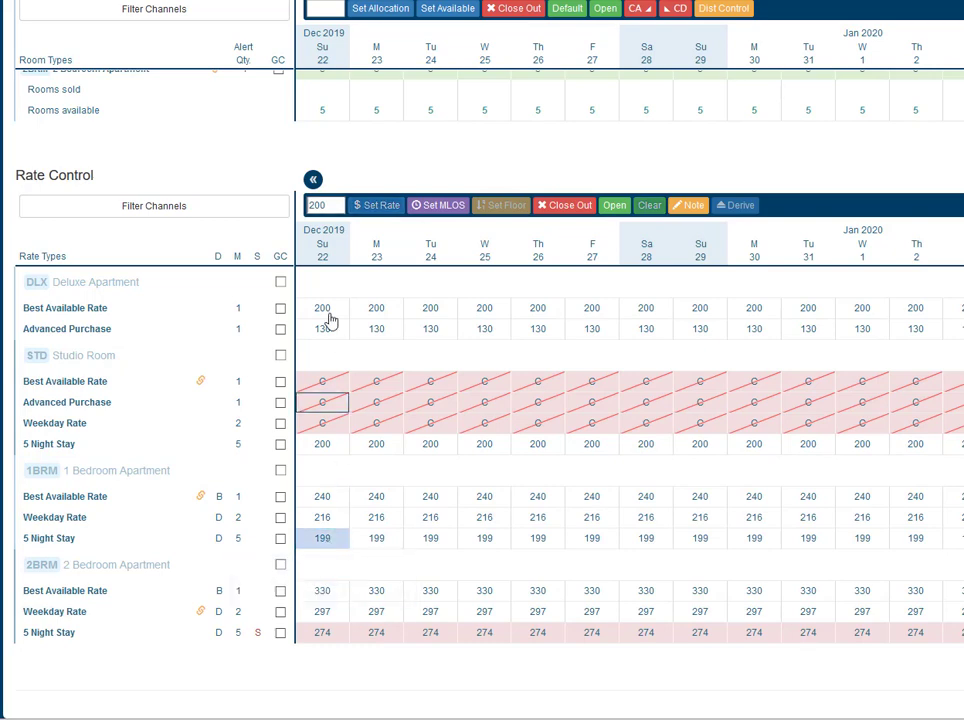
click(380, 207)
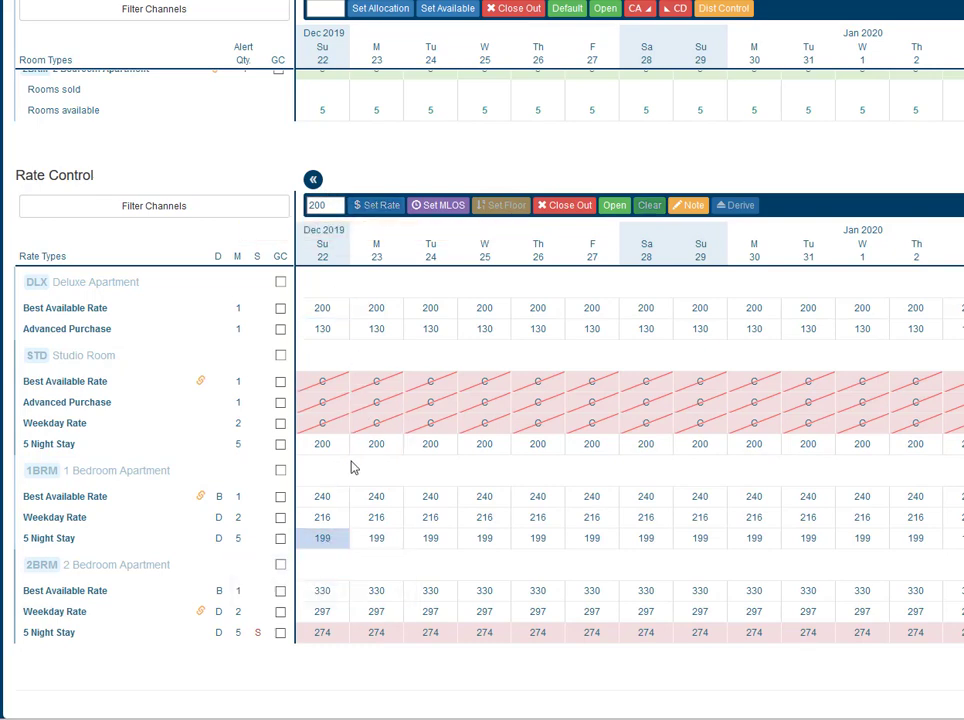
click(281, 538)
click(279, 517)
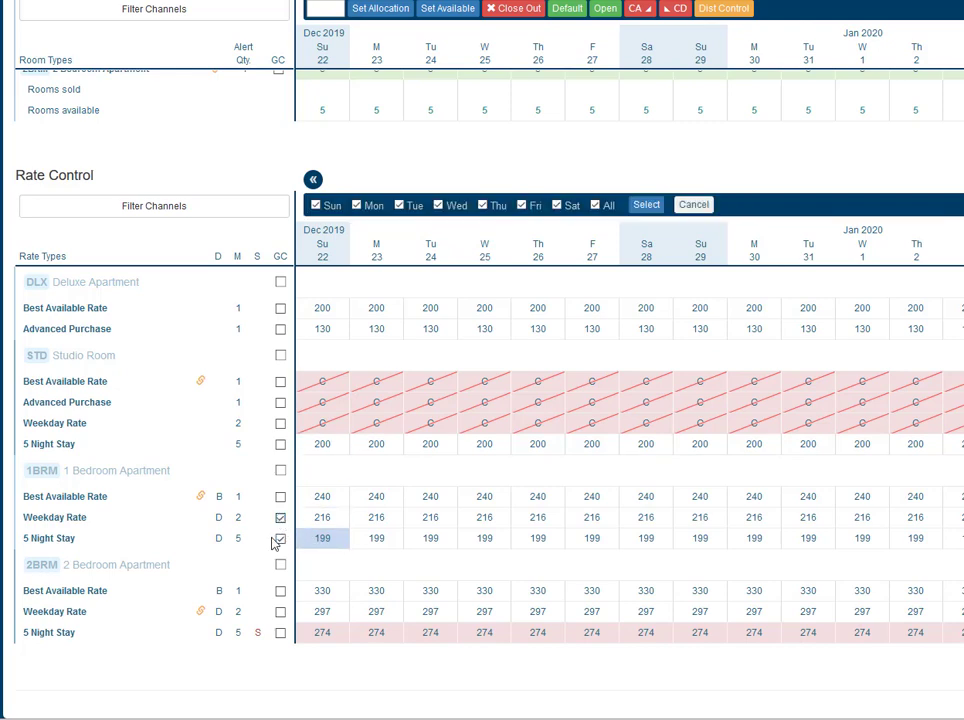
click(646, 205)
click(566, 206)
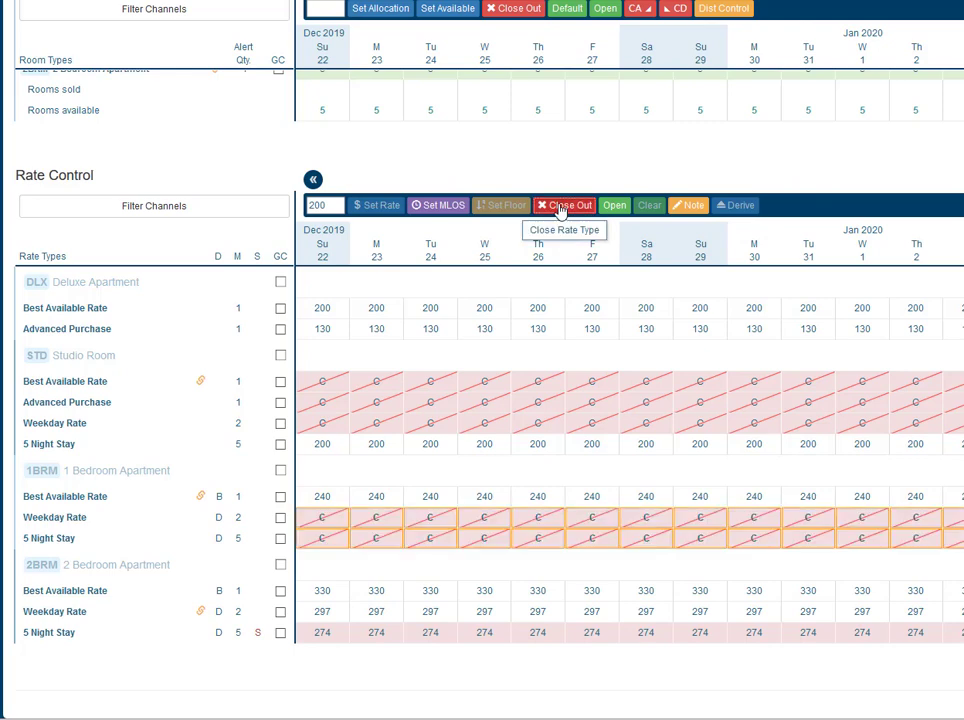
- Set the minimum length of stay to 5 on the 1 Bedroom Apartment's Best Available Rate for all displayed days
click(281, 497)
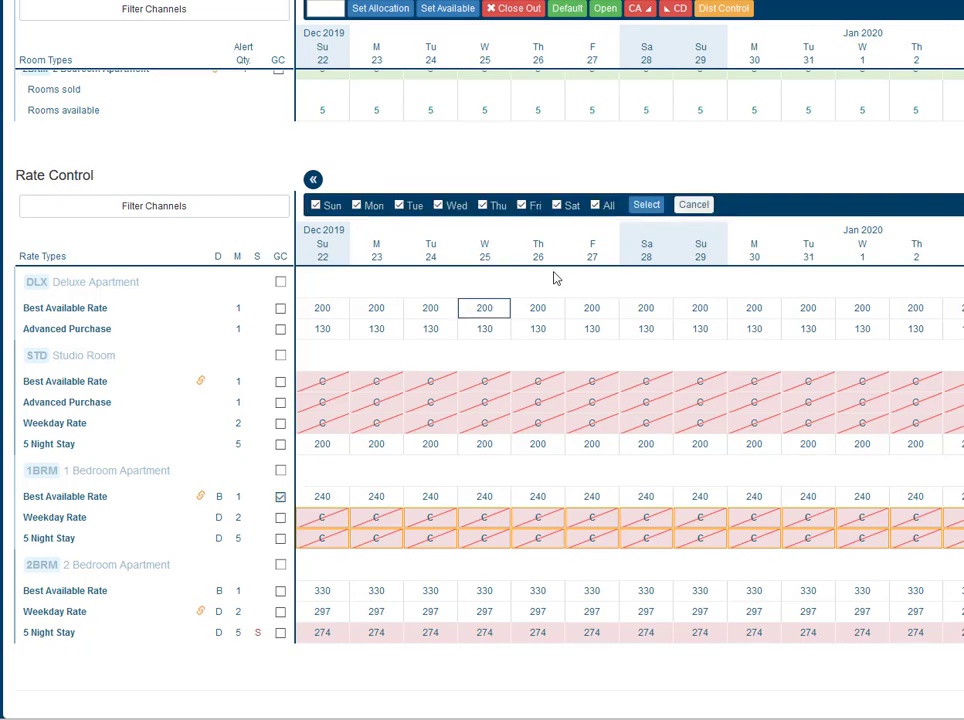
click(644, 204)
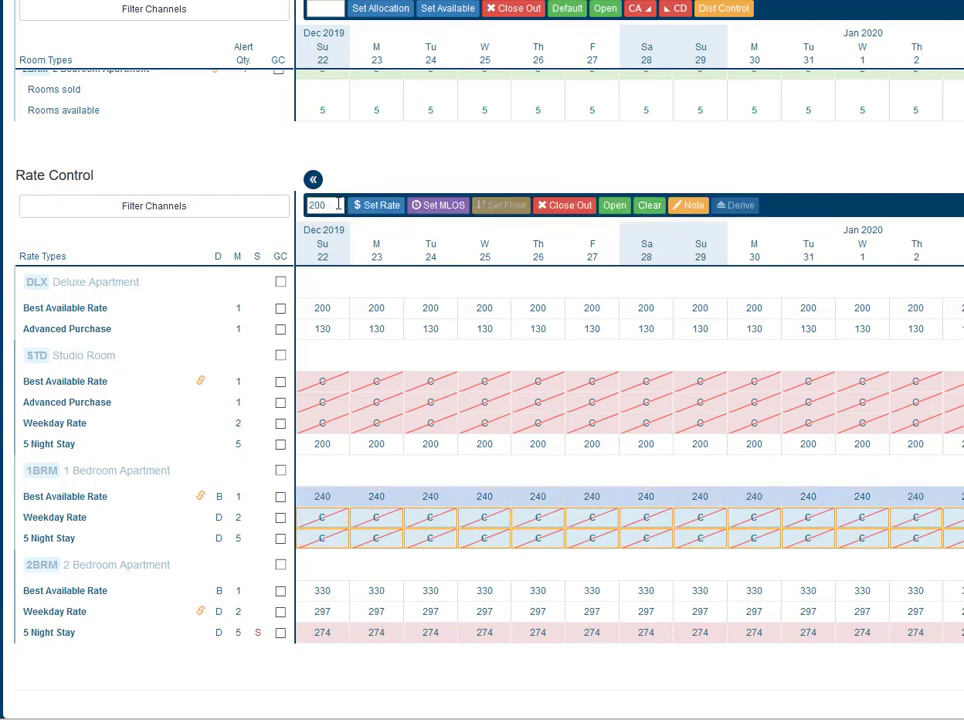
text(5)
click(441, 207)
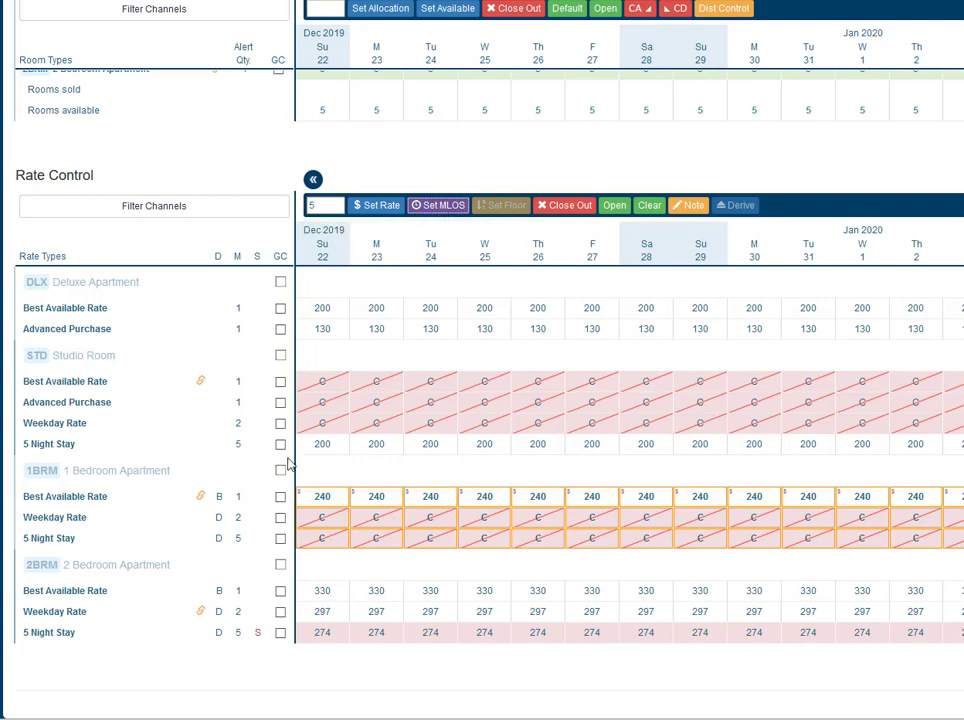
- Set the 1 Bedroom Apartment's Best Available Rate to 300 for all days of the displayed period
click(281, 497)
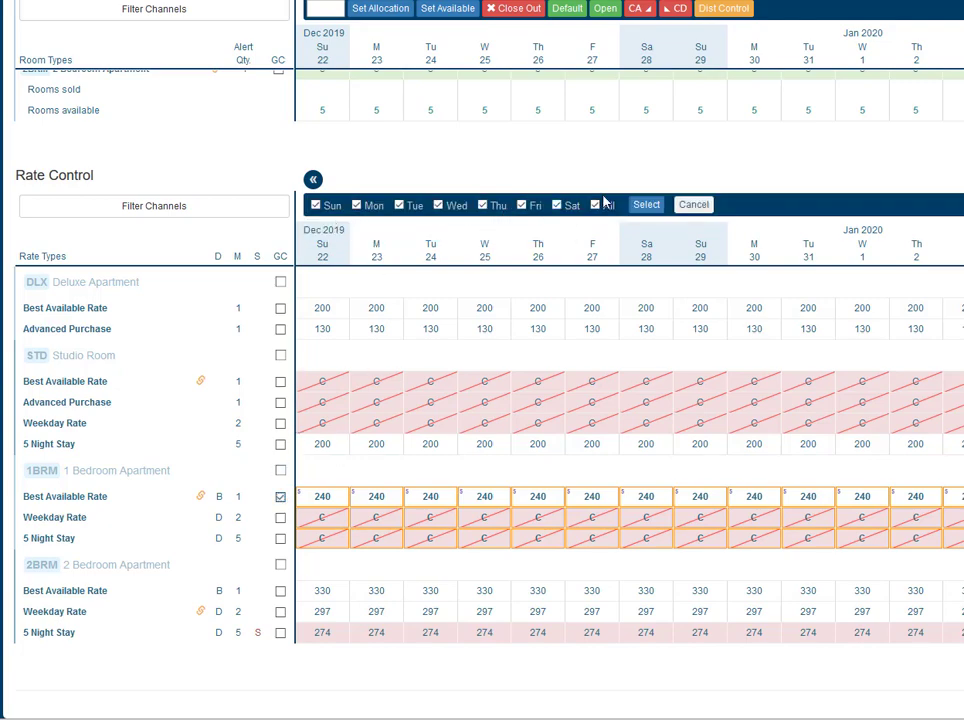
click(643, 206)
text(300)
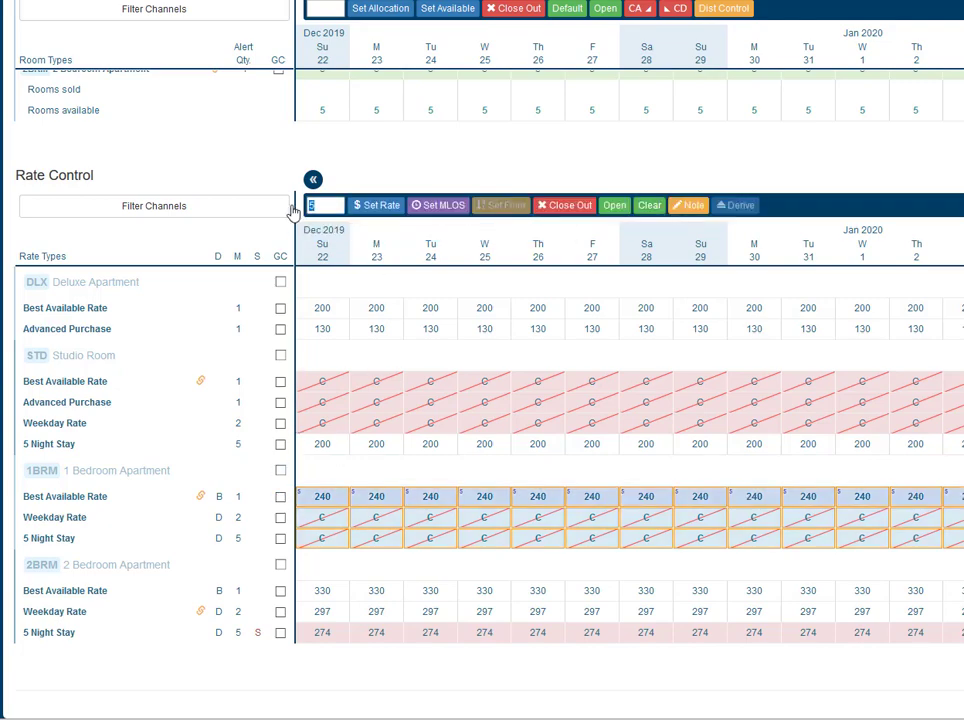
click(383, 210)
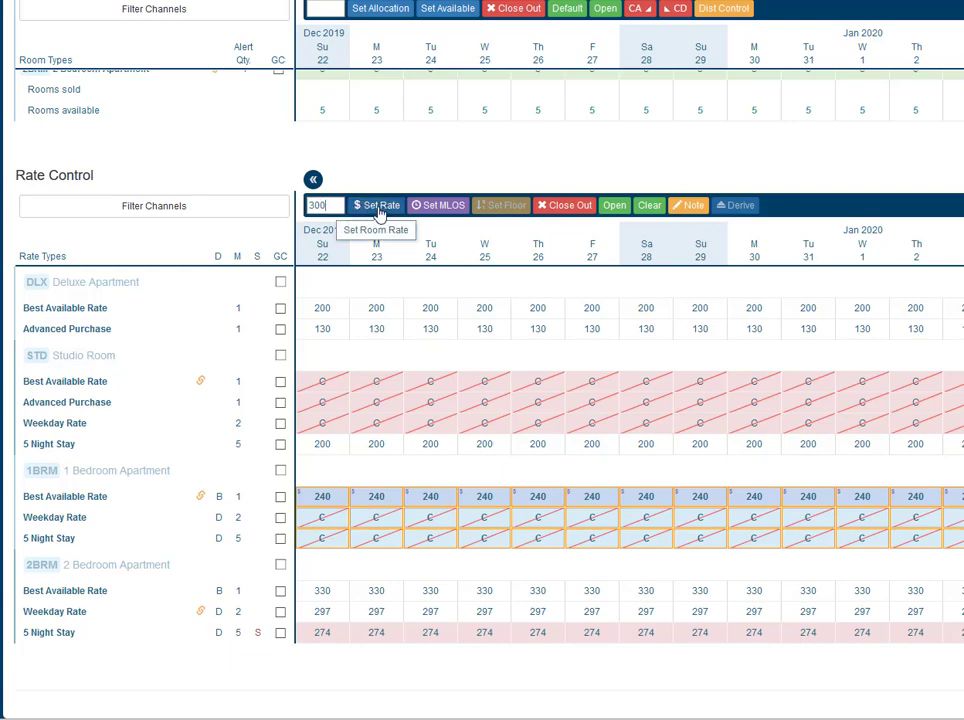